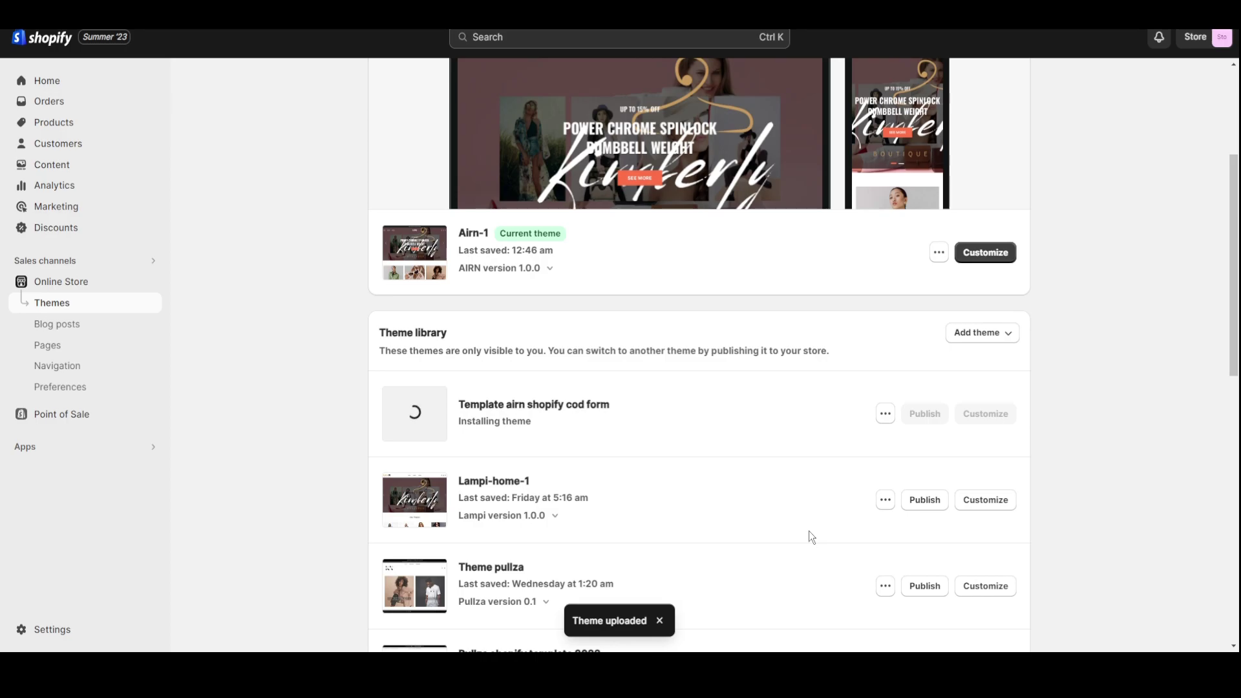
# Publish the Template airn shopify cod form theme and remove the Airn-1 theme from the library
pyautogui.click(924, 414)
pyautogui.click(799, 440)
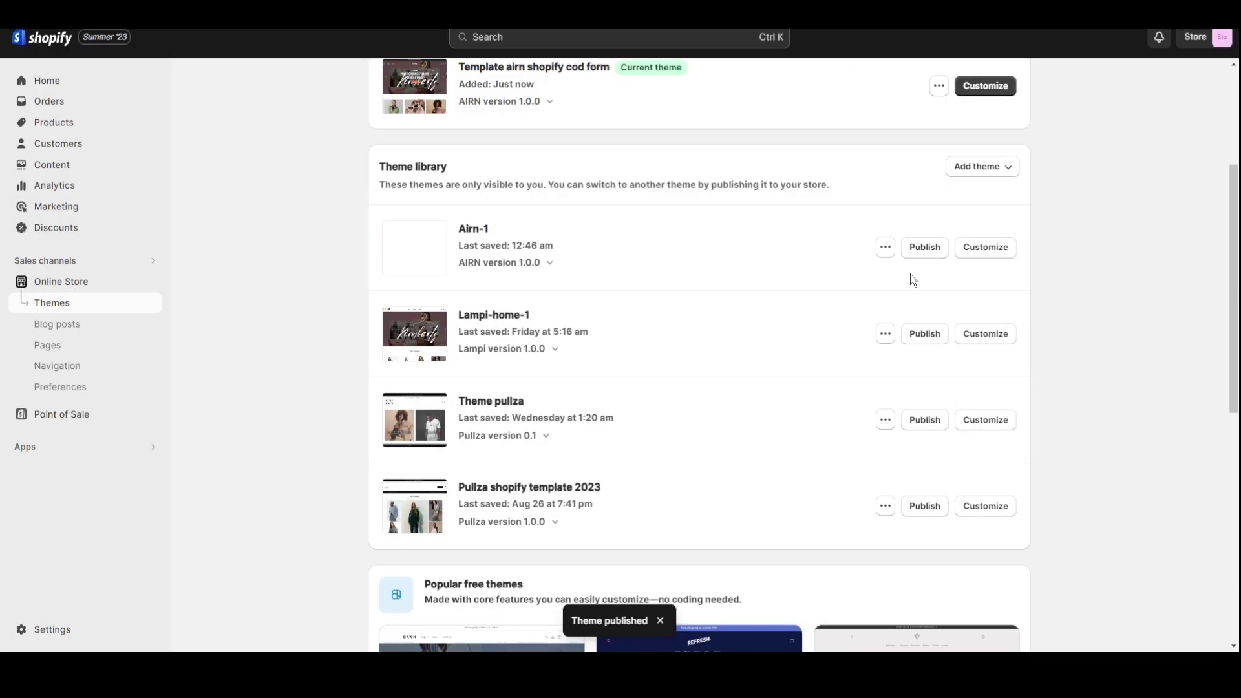
pyautogui.click(885, 417)
pyautogui.click(842, 381)
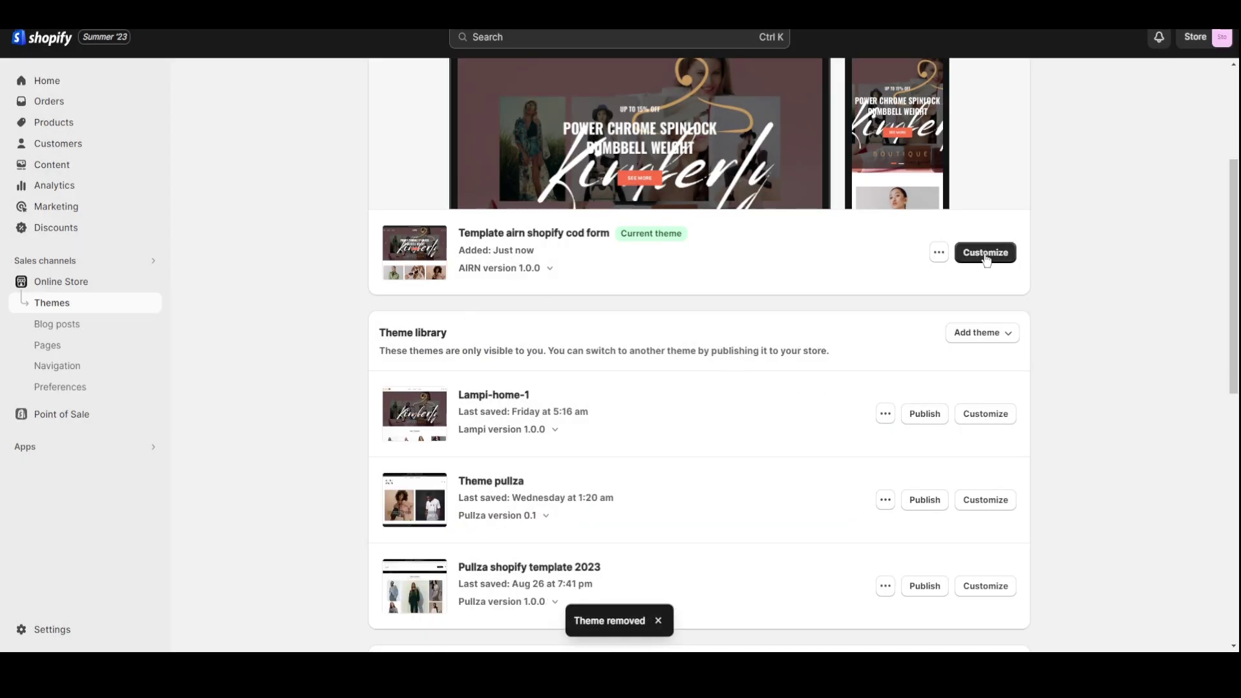
# Open the current theme, Template airn shopify cod form, for customizing and look over its home page preview
pyautogui.click(938, 252)
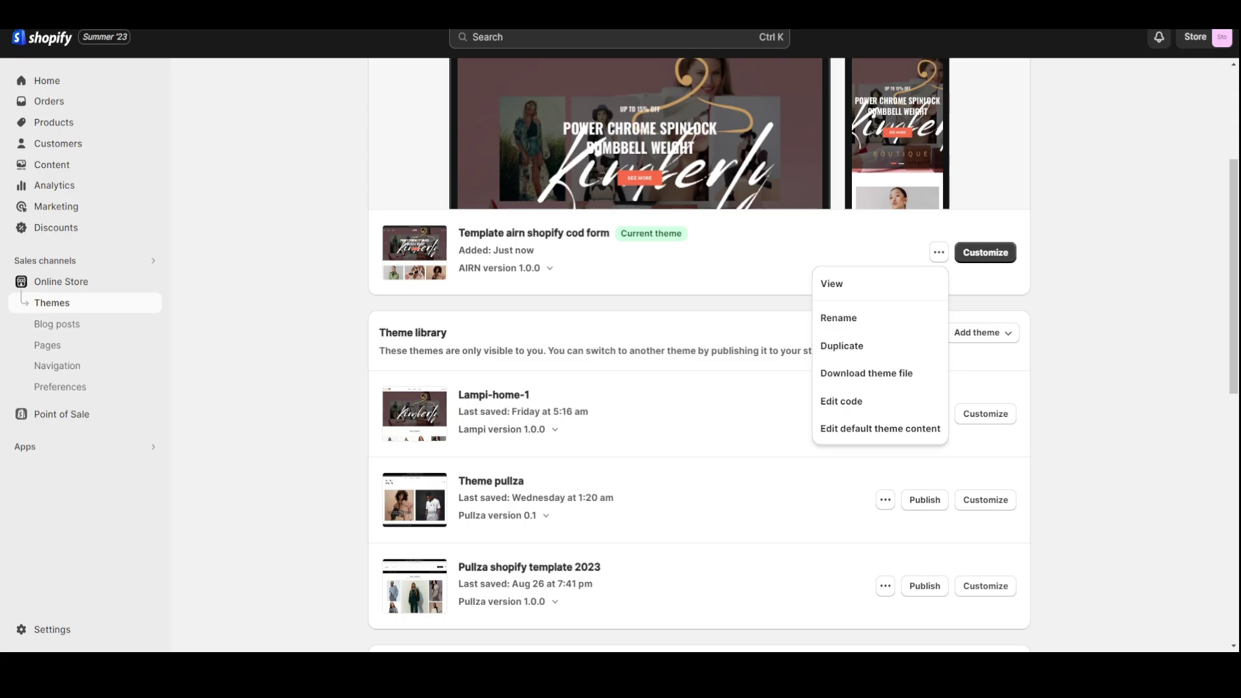
pyautogui.click(986, 253)
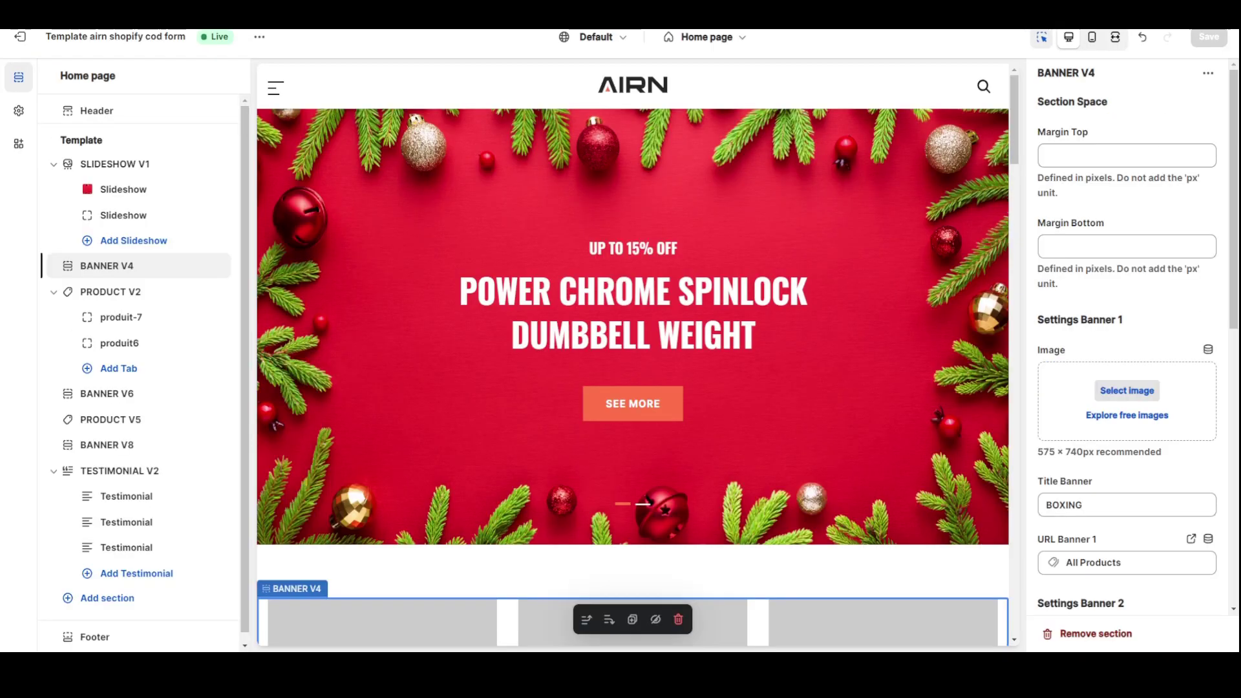
pyautogui.scroll(-15, 455, 340)
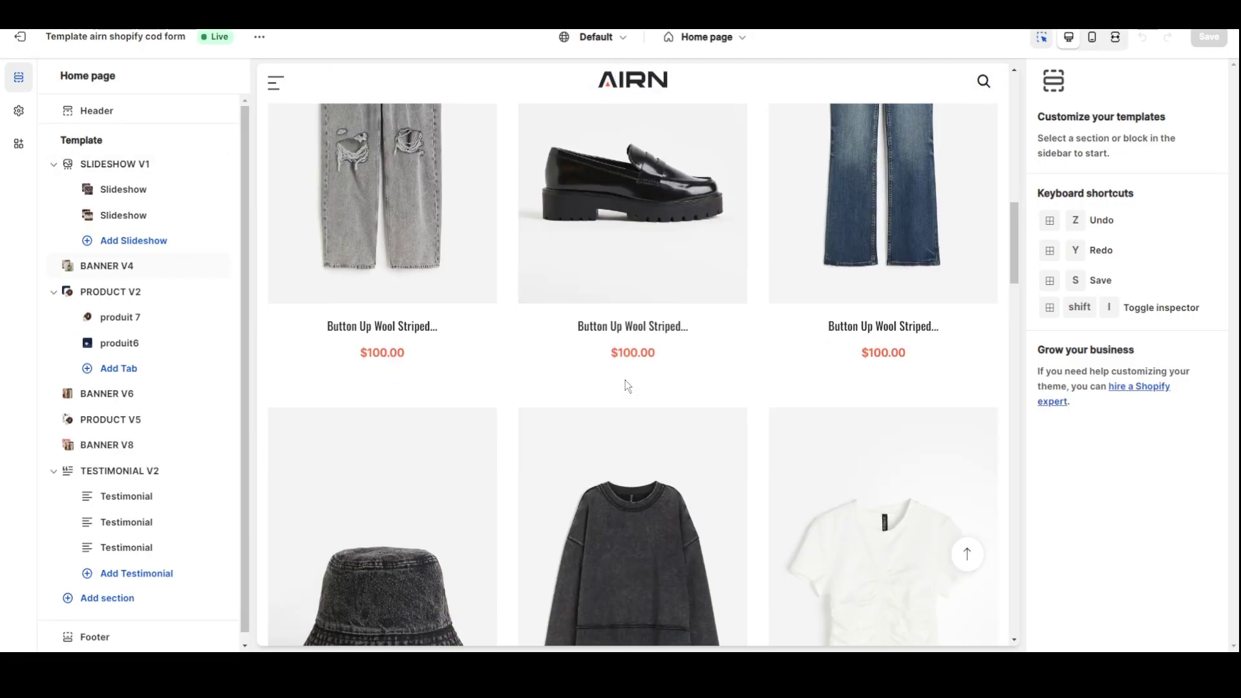
pyautogui.scroll(15, 600, 518)
# Browse the store's images for the first Slideshow block's desktop image and close the selection without choosing one
pyautogui.click(101, 188)
pyautogui.scroll(-10, 1146, 196)
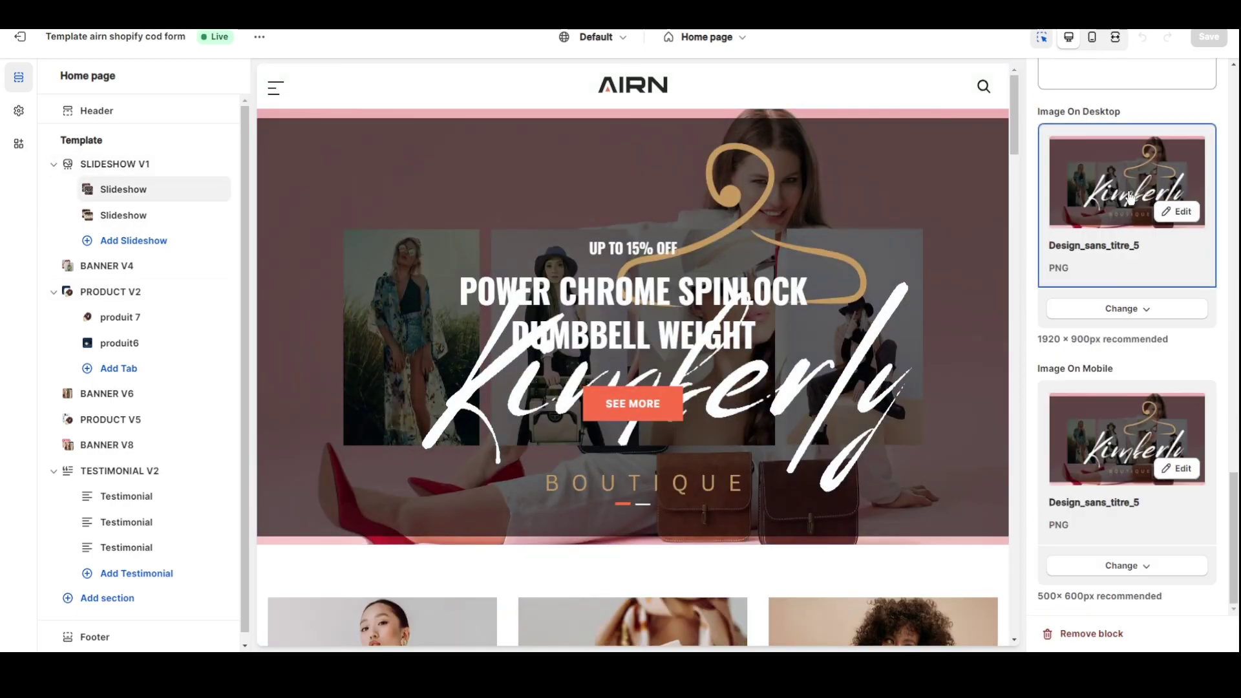
pyautogui.click(1130, 198)
pyautogui.scroll(-10, 769, 390)
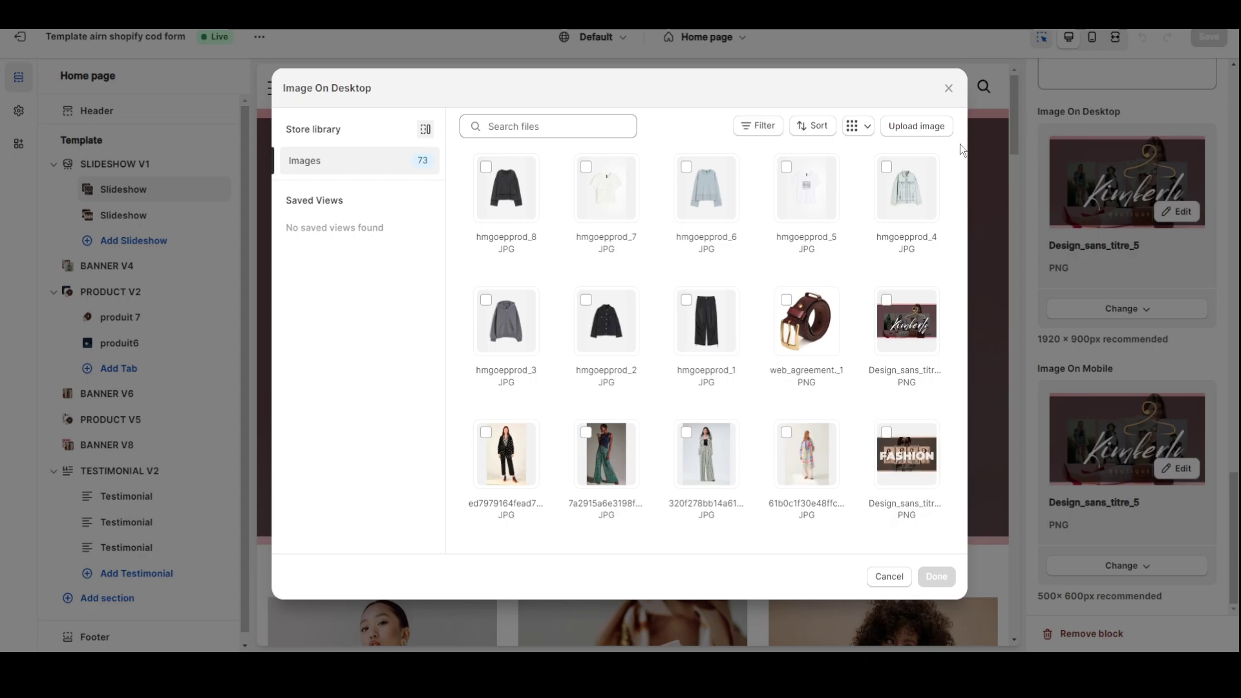
pyautogui.click(948, 88)
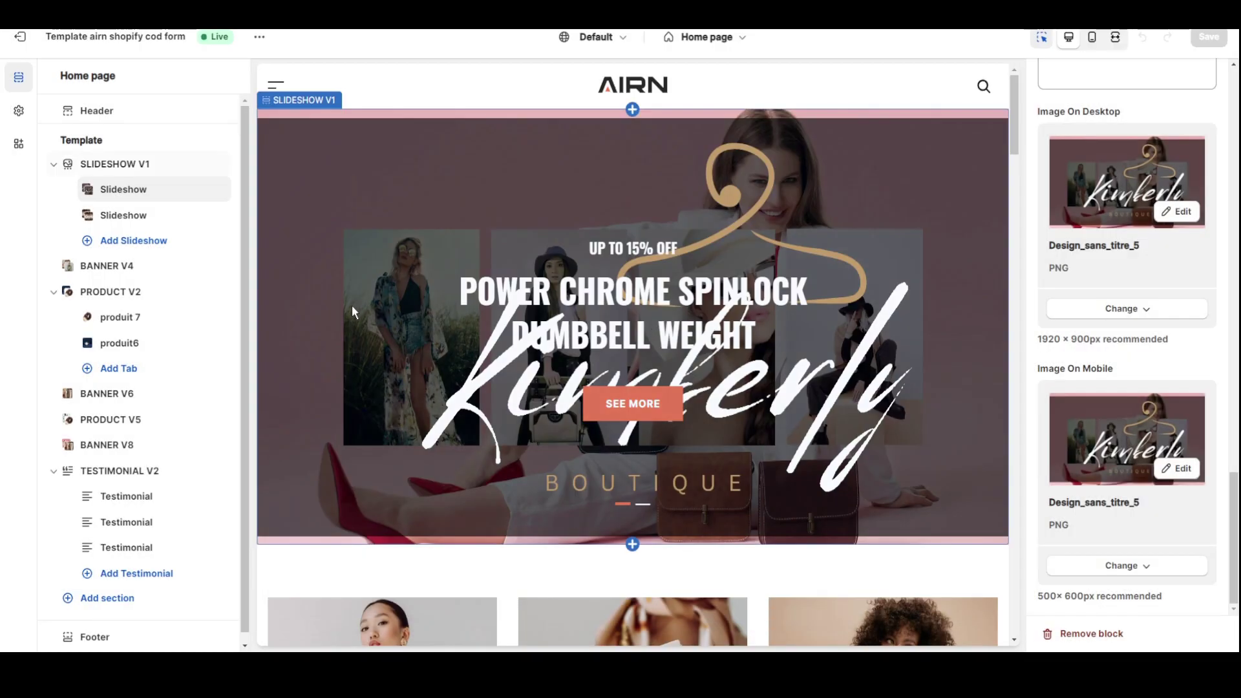
# Switch the theme editor from the home page to the Default product template
pyautogui.click(743, 36)
pyautogui.click(626, 141)
pyautogui.click(653, 137)
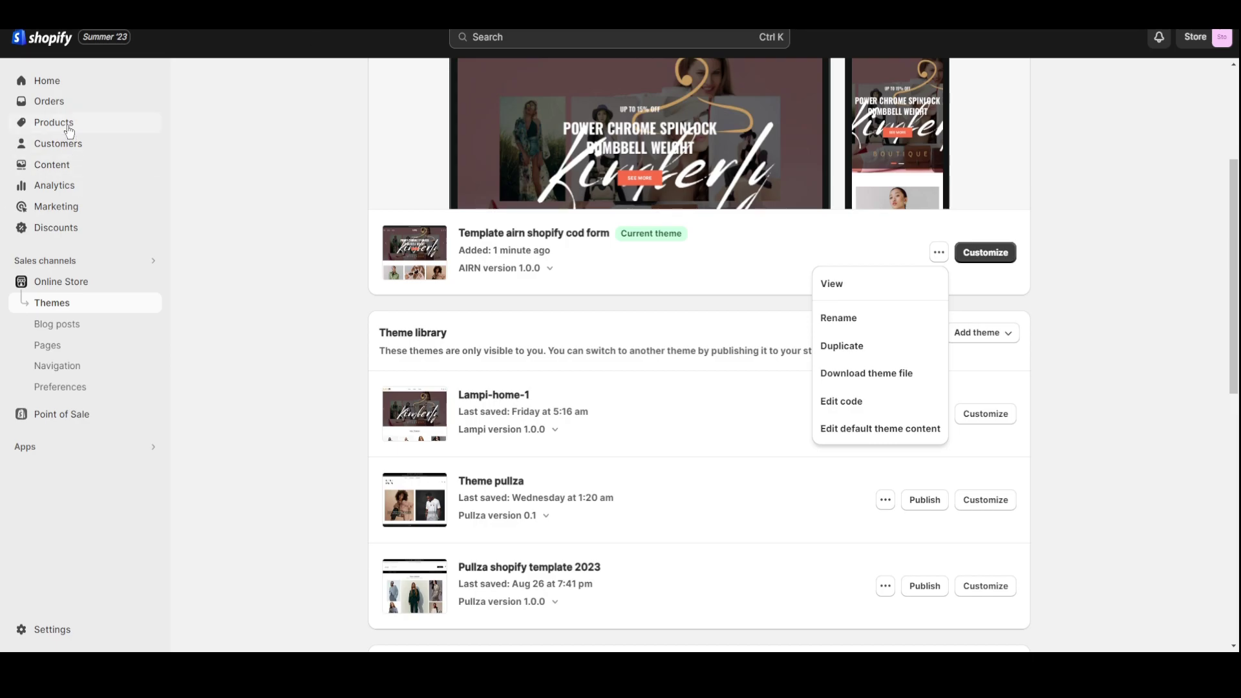
# Switch to the store admin and look through the list of products
pyautogui.click(70, 129)
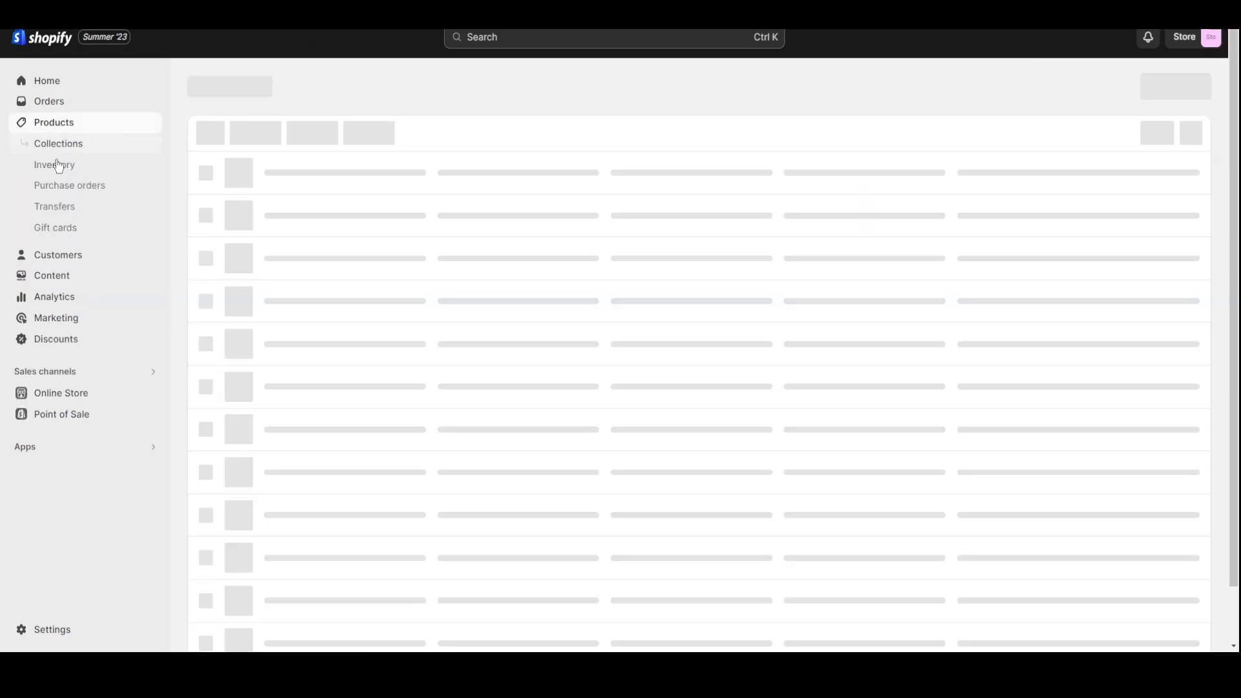
pyautogui.scroll(-3, 336, 362)
pyautogui.scroll(-5, 334, 361)
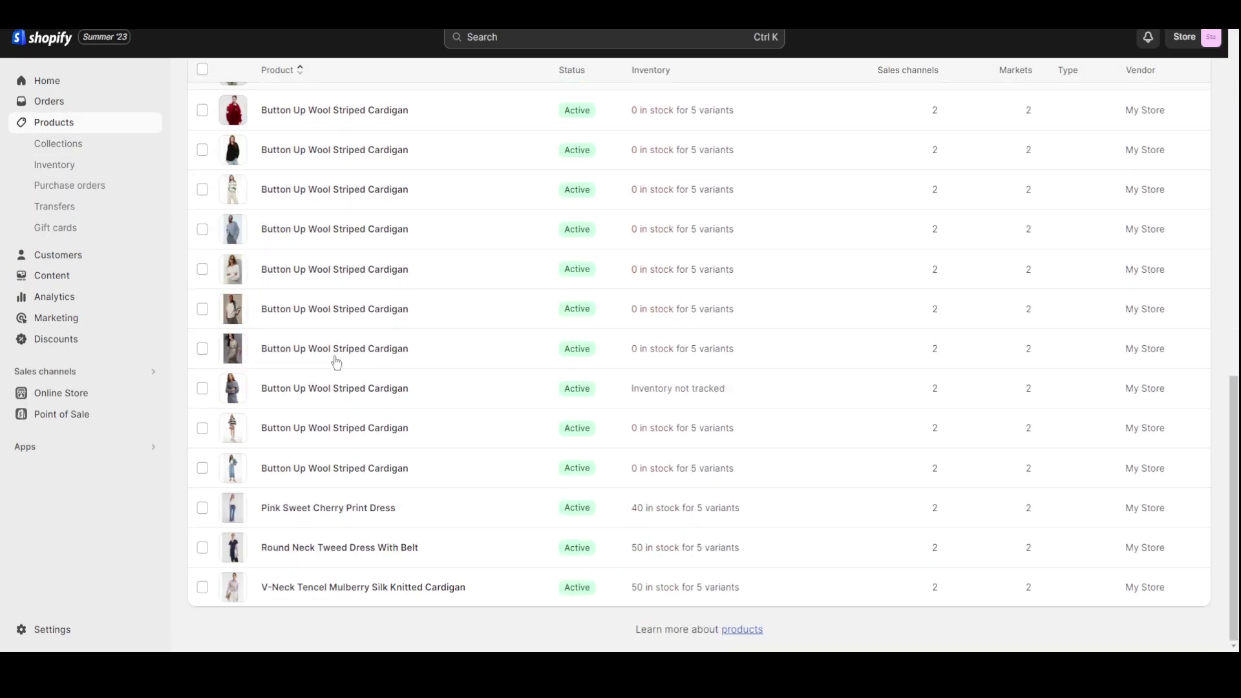
pyautogui.scroll(10, 326, 394)
# Open a Button Up Wool Striped Cardigan product and examine its description and variants
pyautogui.click(301, 193)
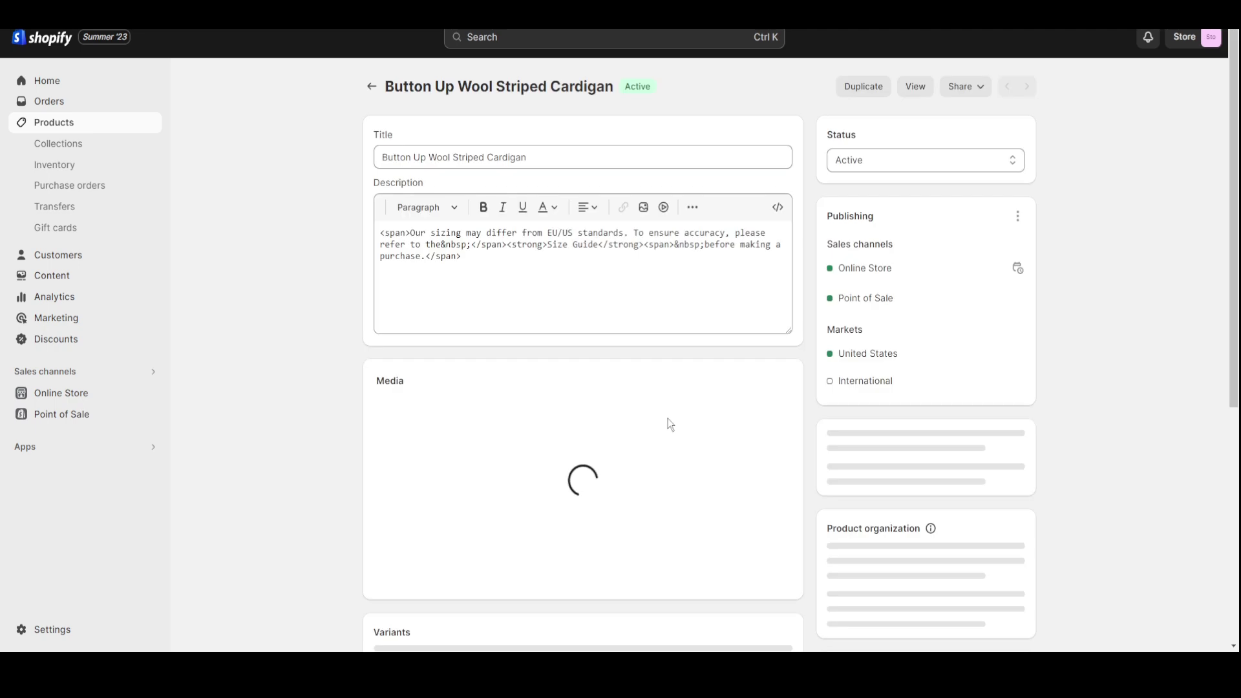
pyautogui.scroll(-8, 906, 432)
pyautogui.scroll(-5, 906, 432)
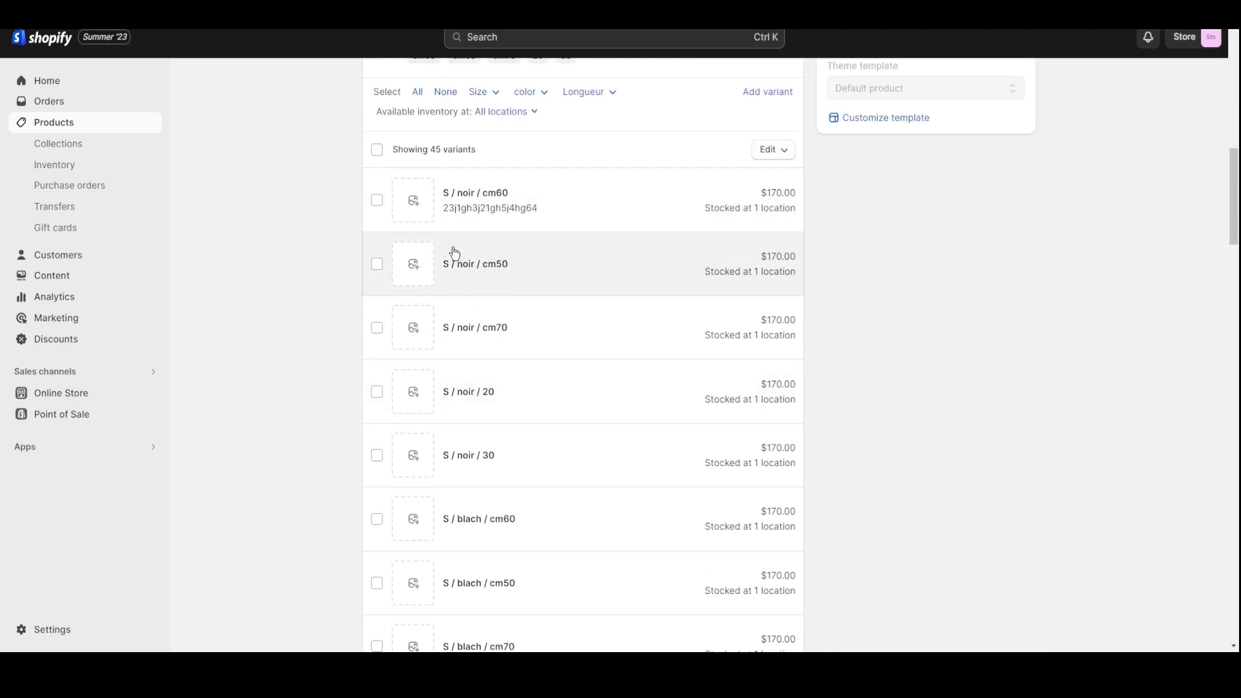
pyautogui.scroll(-4, 544, 240)
pyautogui.scroll(-1, 563, 317)
pyautogui.scroll(15, 580, 390)
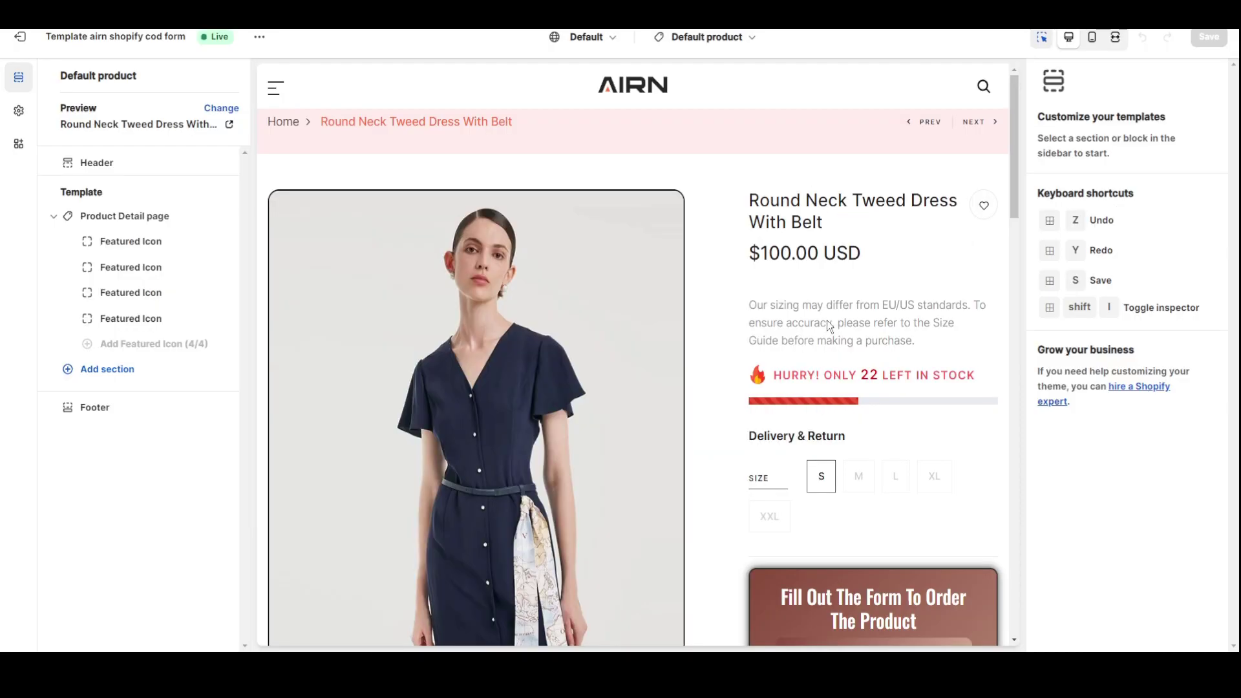
# In the theme editor, examine the Default product page preview and its order form at a smaller zoom
pyautogui.scroll(-6, 821, 349)
pyautogui.scroll(6, 813, 378)
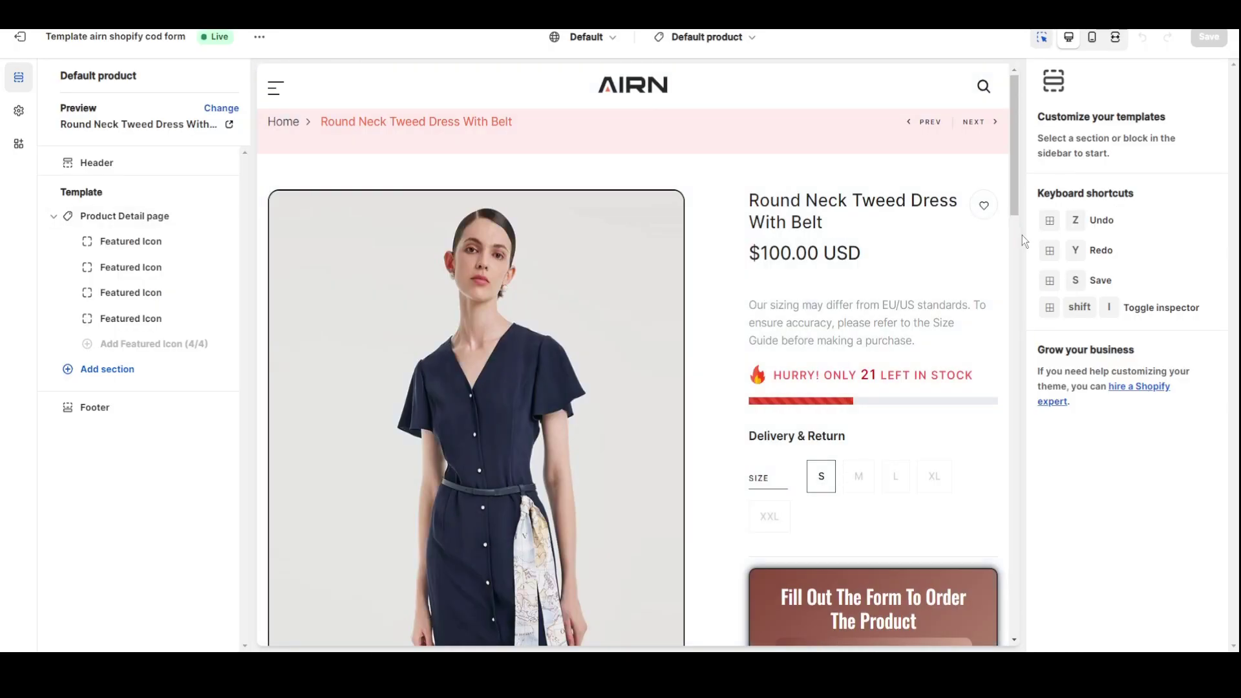
pyautogui.hotkey('ctrl', '-')
pyautogui.hotkey('ctrl', '-')
pyautogui.scroll(-6, 647, 362)
pyautogui.scroll(6, 759, 372)
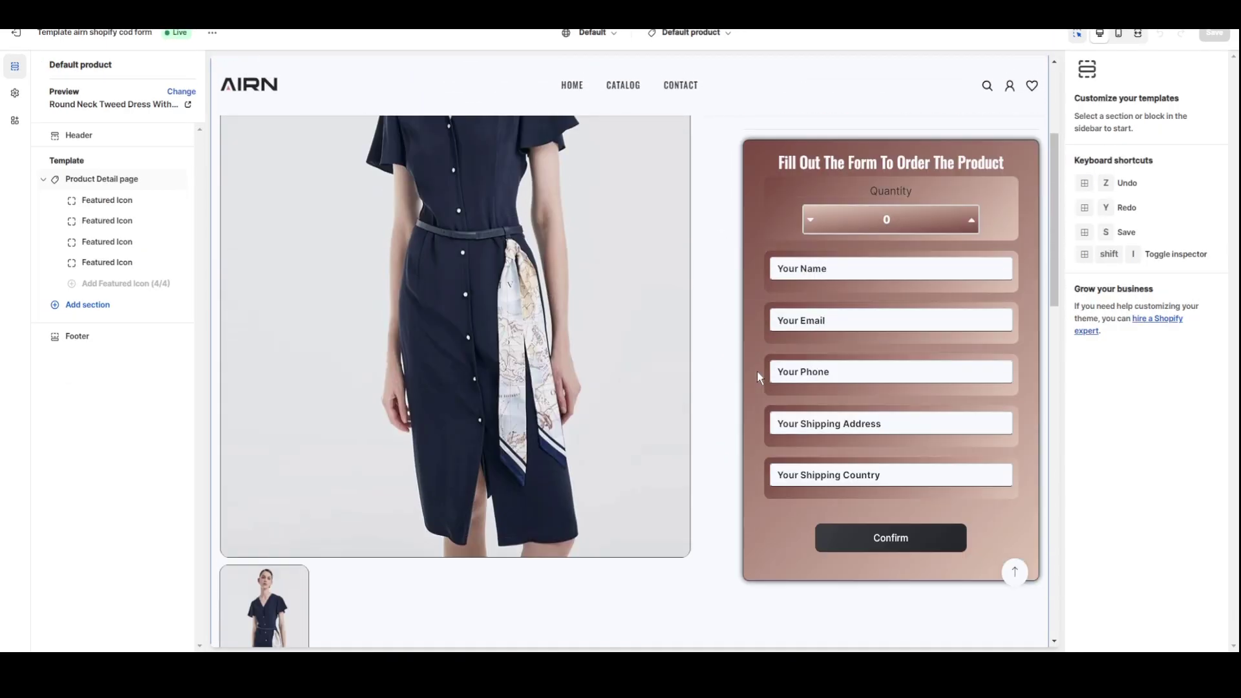
# Set the order form's Background Color 1 and Background Color 2 to #FF7245 in the Product Detail page section
pyautogui.click(895, 416)
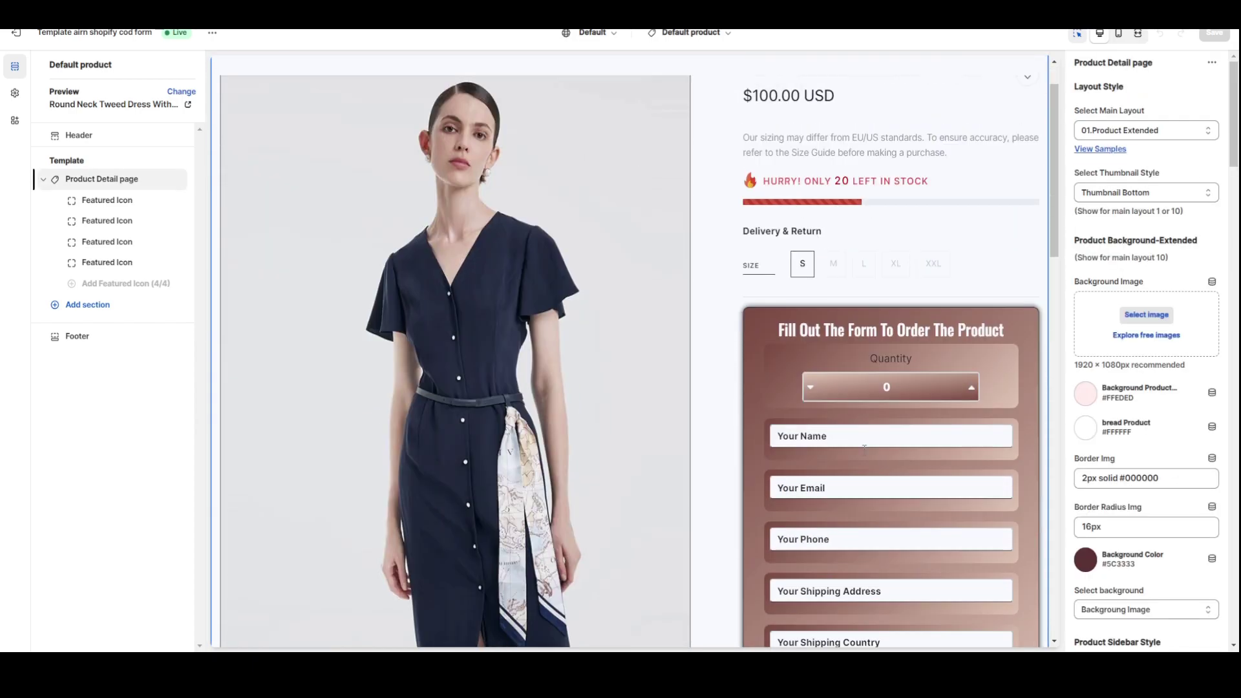
pyautogui.scroll(-5, 1104, 116)
pyautogui.scroll(-5, 1104, 116)
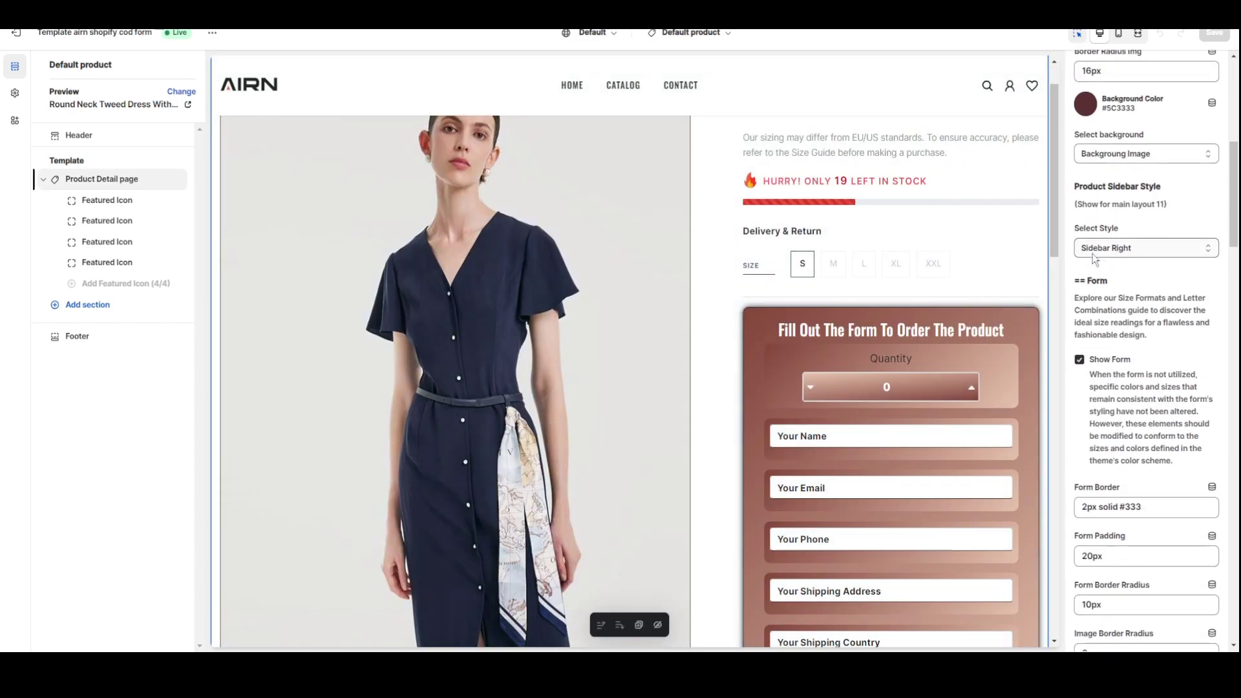
pyautogui.click(155, 183)
pyautogui.scroll(-3, 923, 351)
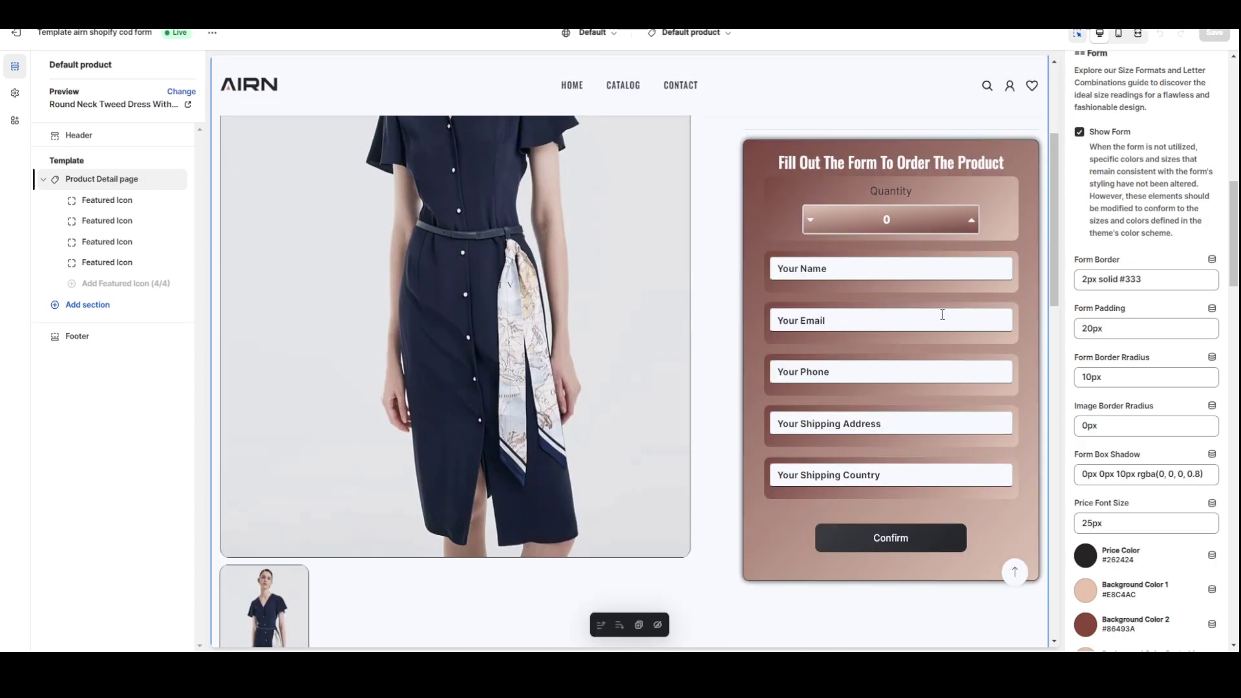
pyautogui.click(973, 220)
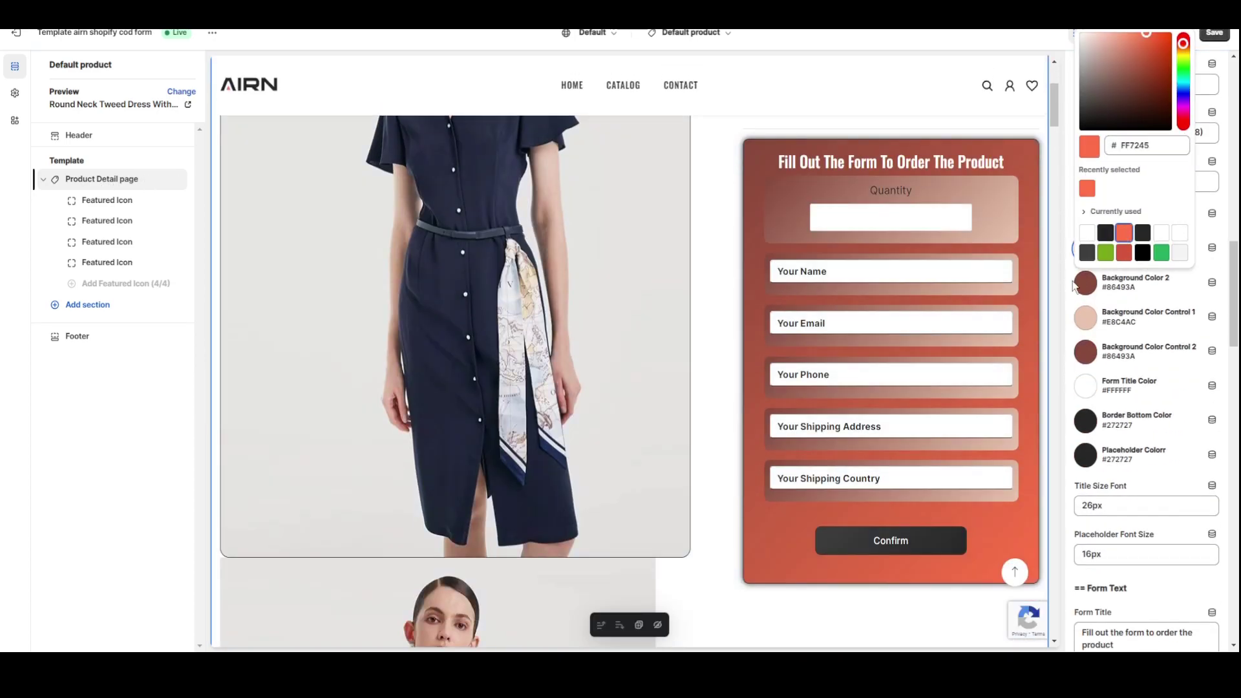
pyautogui.click(1099, 287)
pyautogui.click(1091, 290)
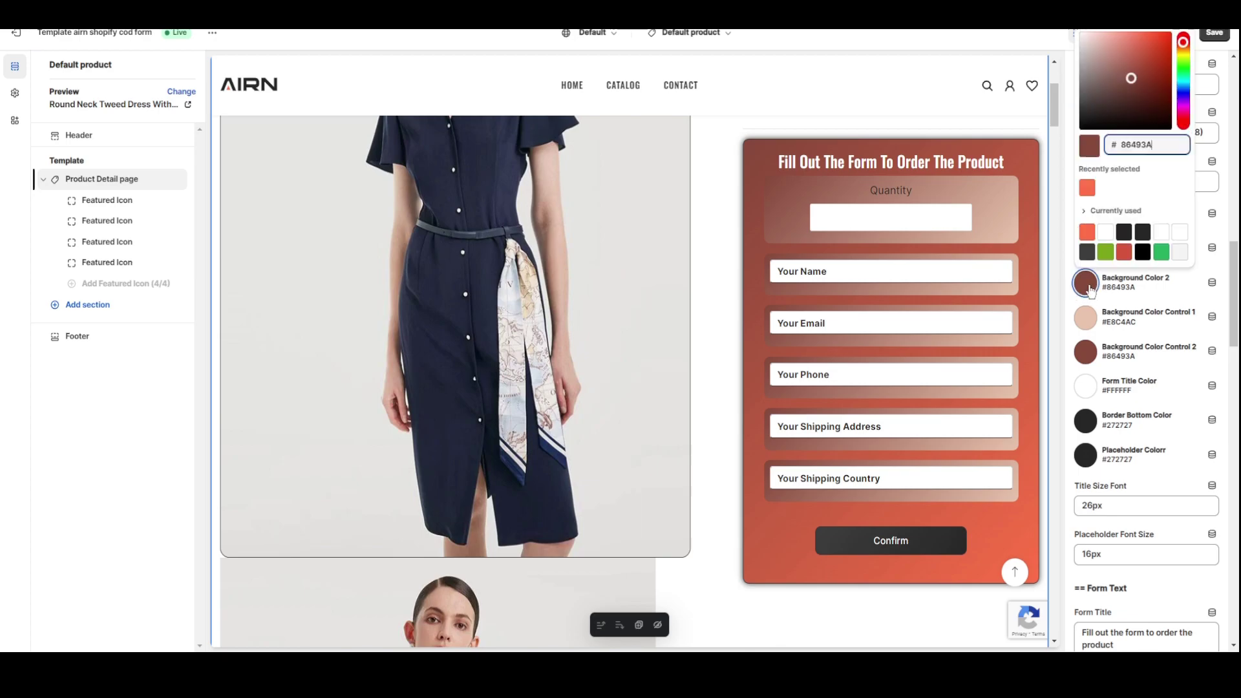
pyautogui.click(1086, 236)
# Shorten the order form's Form Quantity label to "Qua"
pyautogui.scroll(-5, 1119, 205)
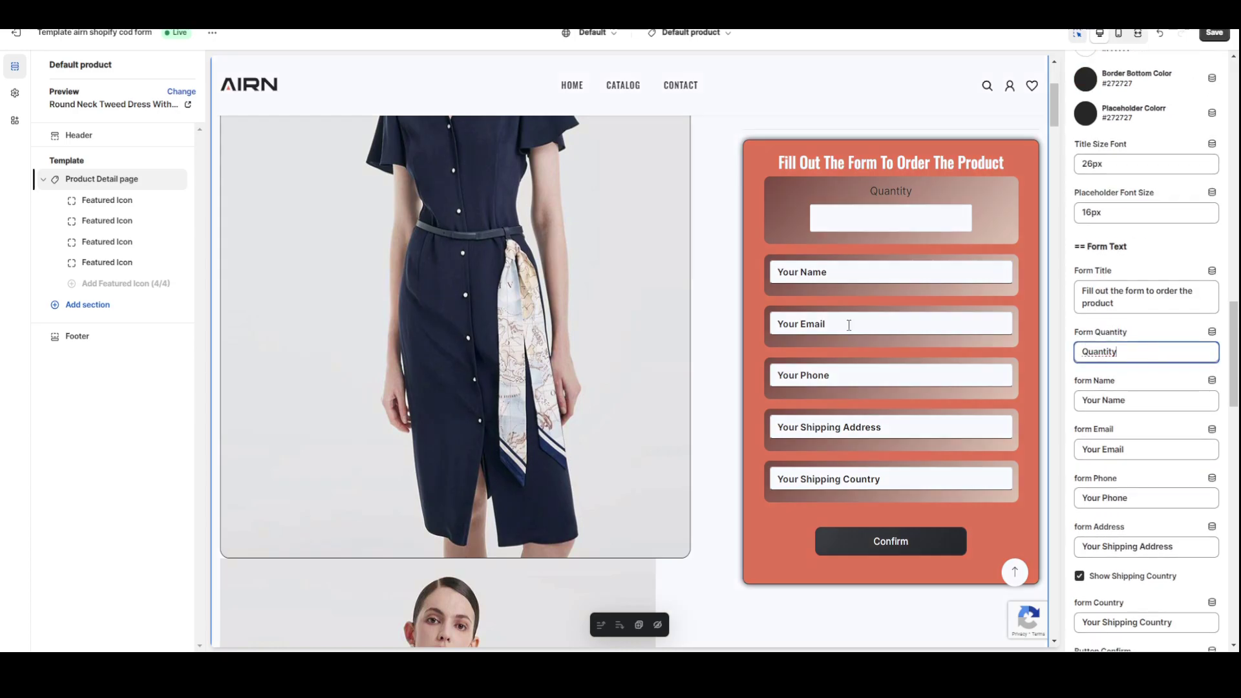
pyautogui.moveTo(869, 195); pyautogui.dragTo(988, 267)
pyautogui.click(1139, 358)
pyautogui.press('BackSpace')
pyautogui.press('BackSpace')
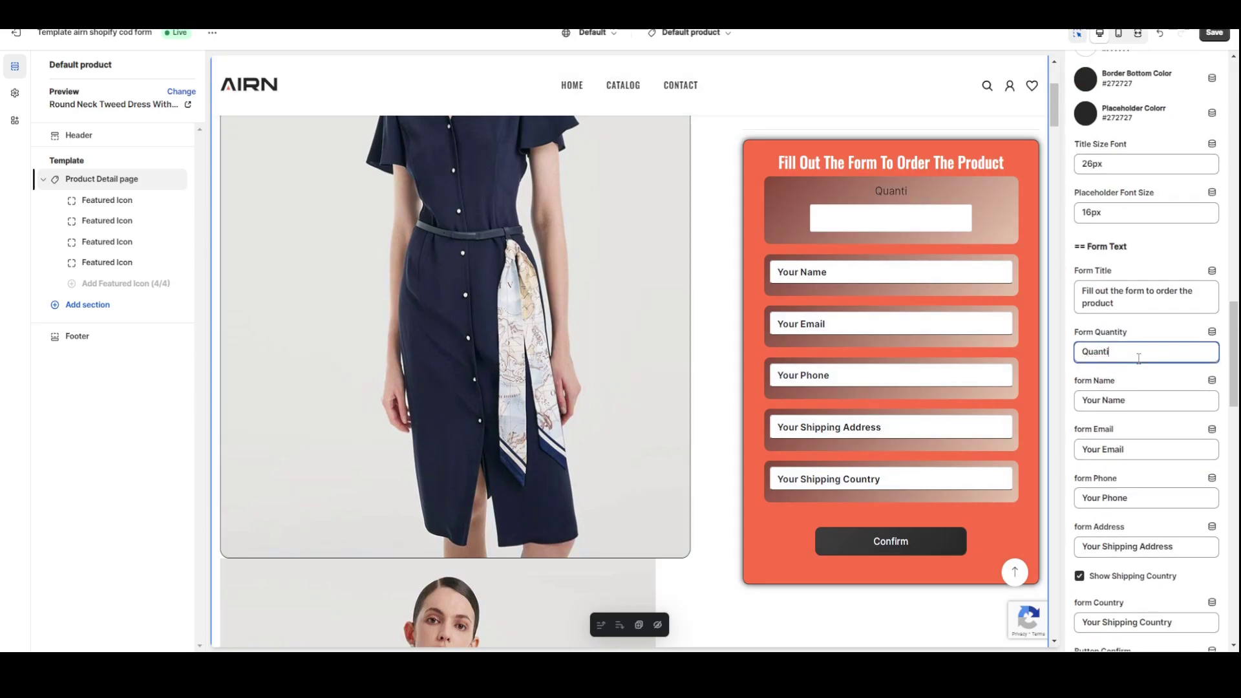
pyautogui.click(1065, 292)
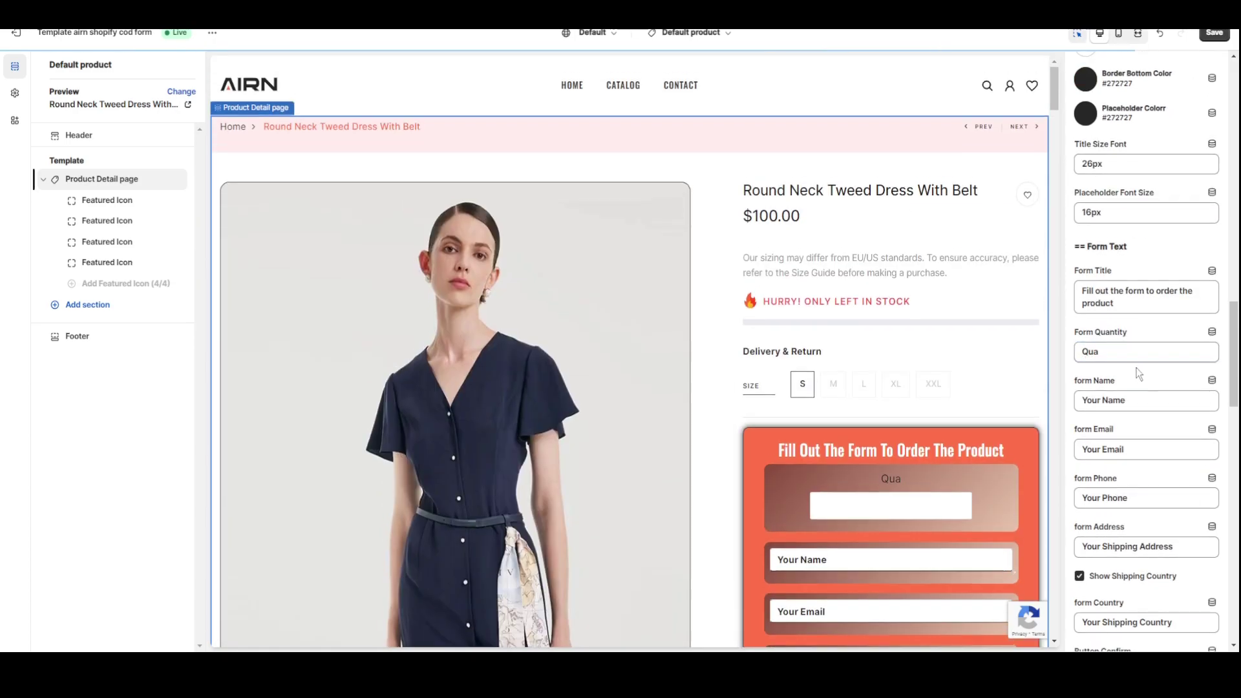
# Look through the remaining form settings and turn off Show Form for the product page
pyautogui.scroll(-4, 1188, 397)
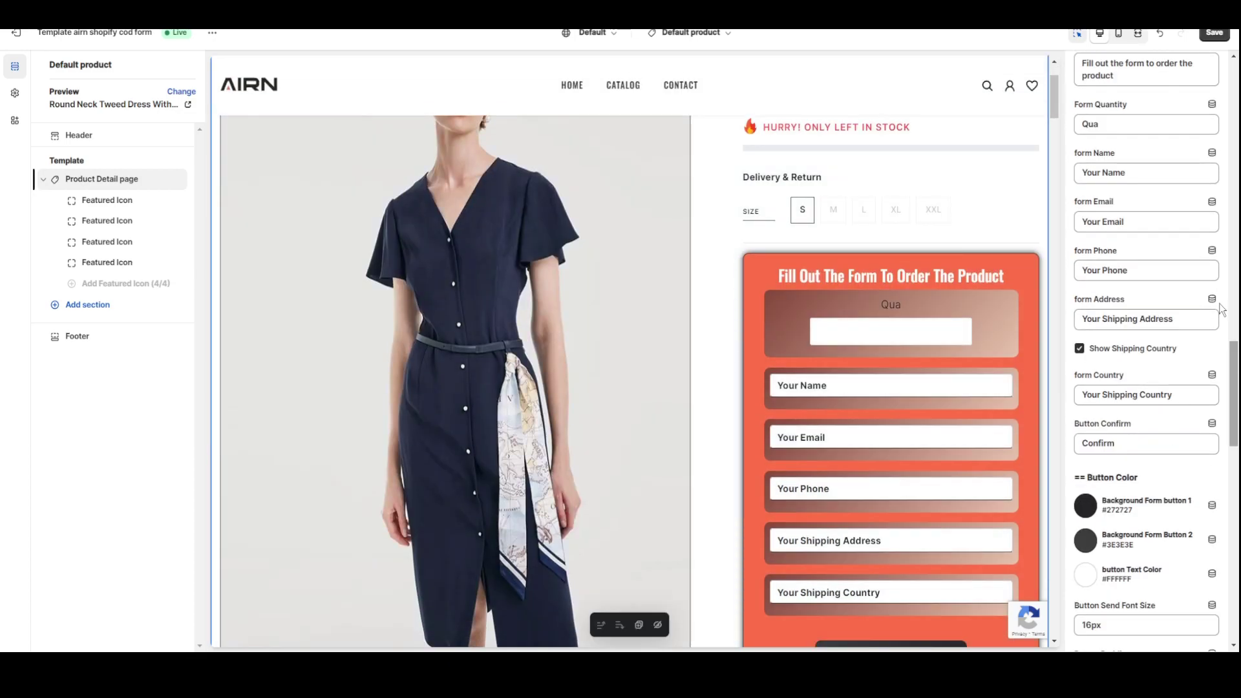
pyautogui.scroll(-6, 1154, 431)
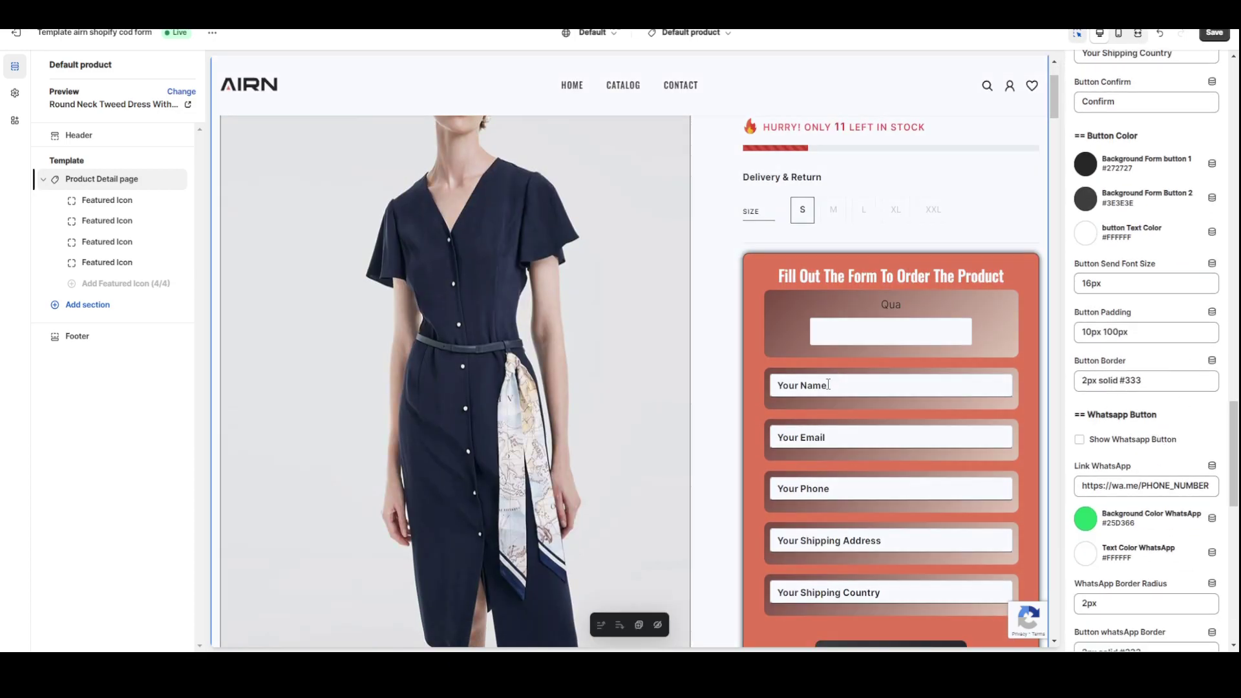
pyautogui.scroll(-8, 1123, 343)
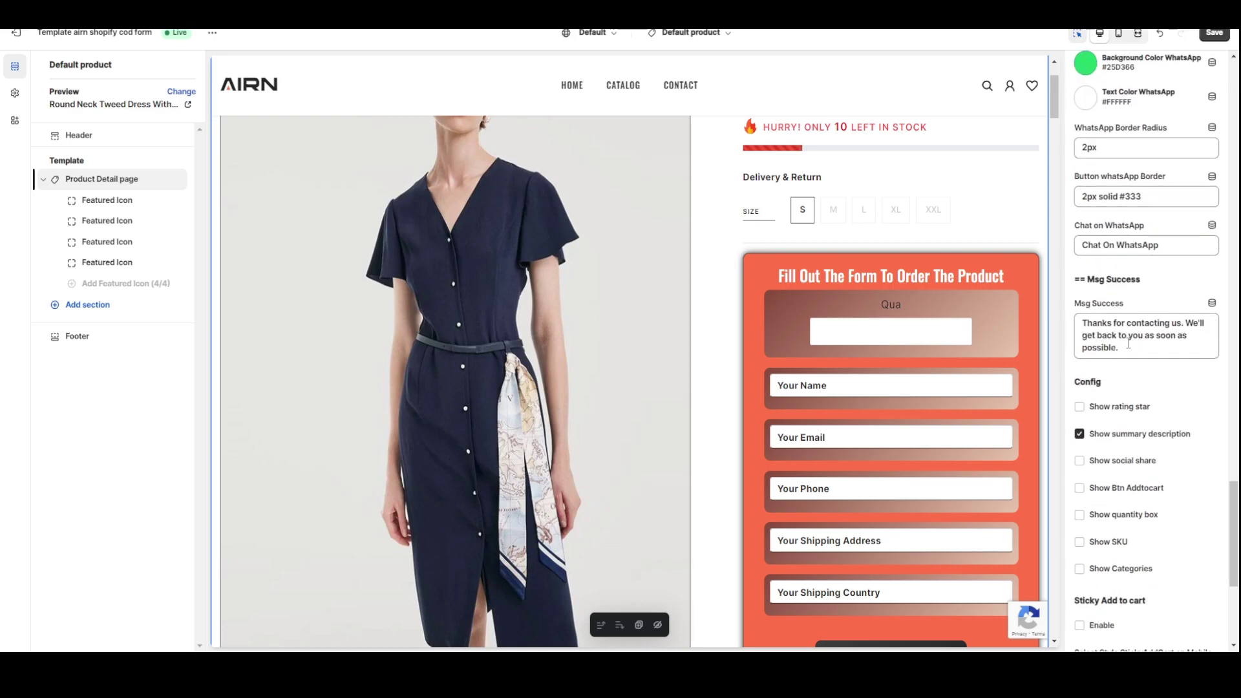
pyautogui.scroll(15, 1117, 291)
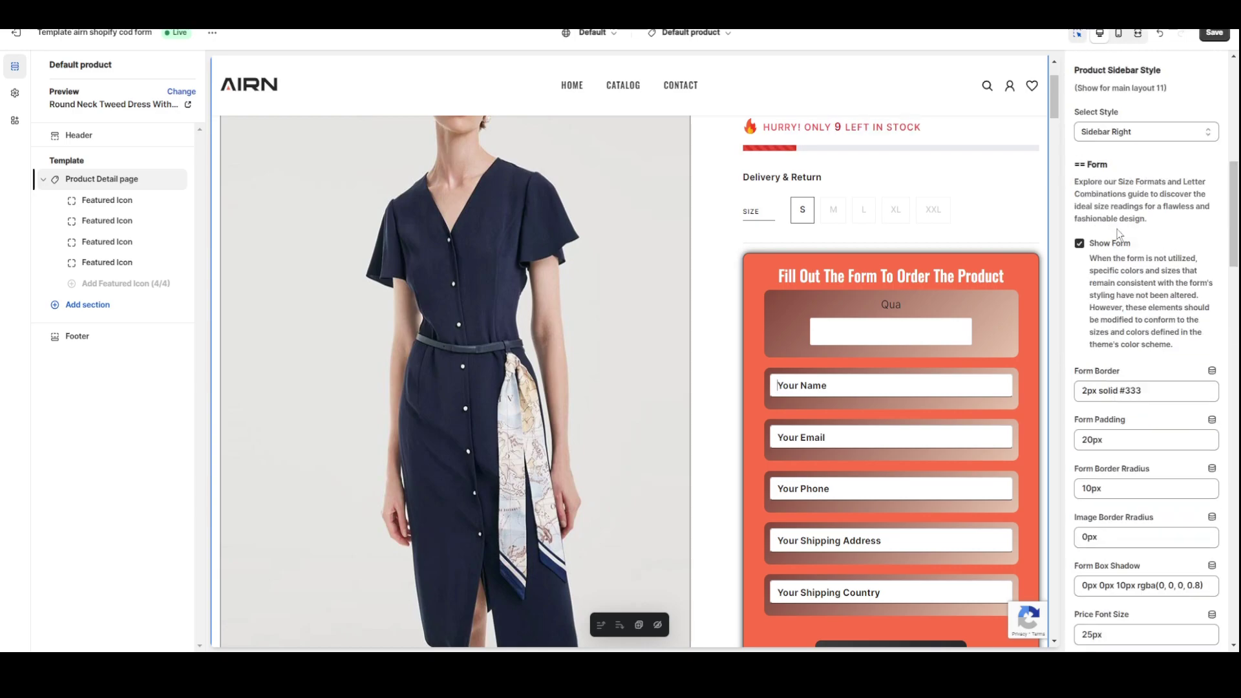
pyautogui.scroll(-7, 1105, 304)
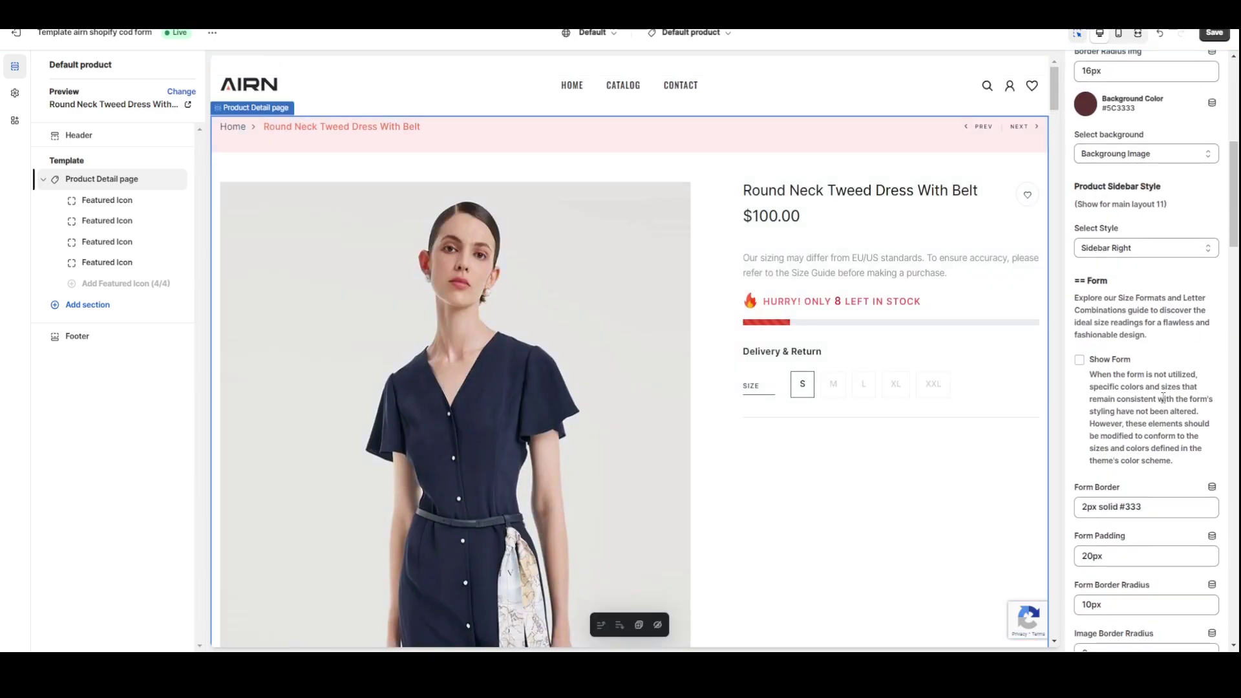
# Enable the add-to-cart button, quantity box, SKU, categories, social share and rating star in the product page's Config settings
pyautogui.scroll(-15, 1170, 401)
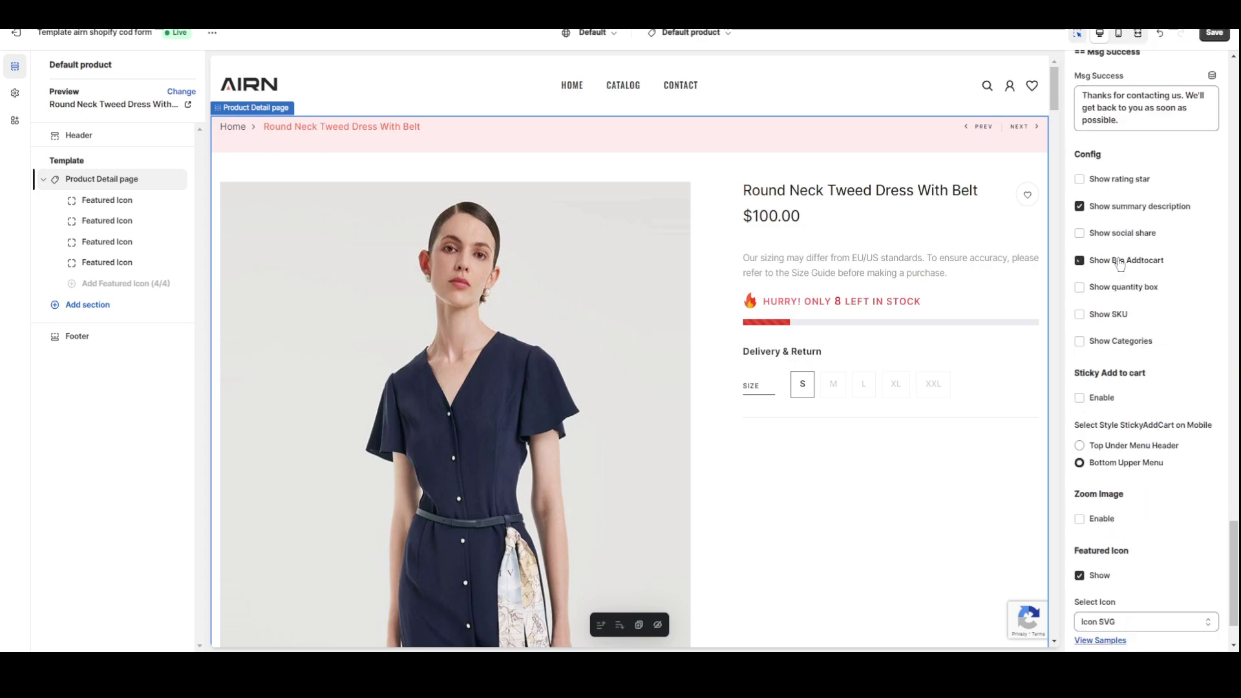
pyautogui.click(1120, 260)
pyautogui.click(1118, 288)
pyautogui.click(1109, 315)
pyautogui.click(1109, 342)
pyautogui.click(1109, 233)
pyautogui.click(1093, 179)
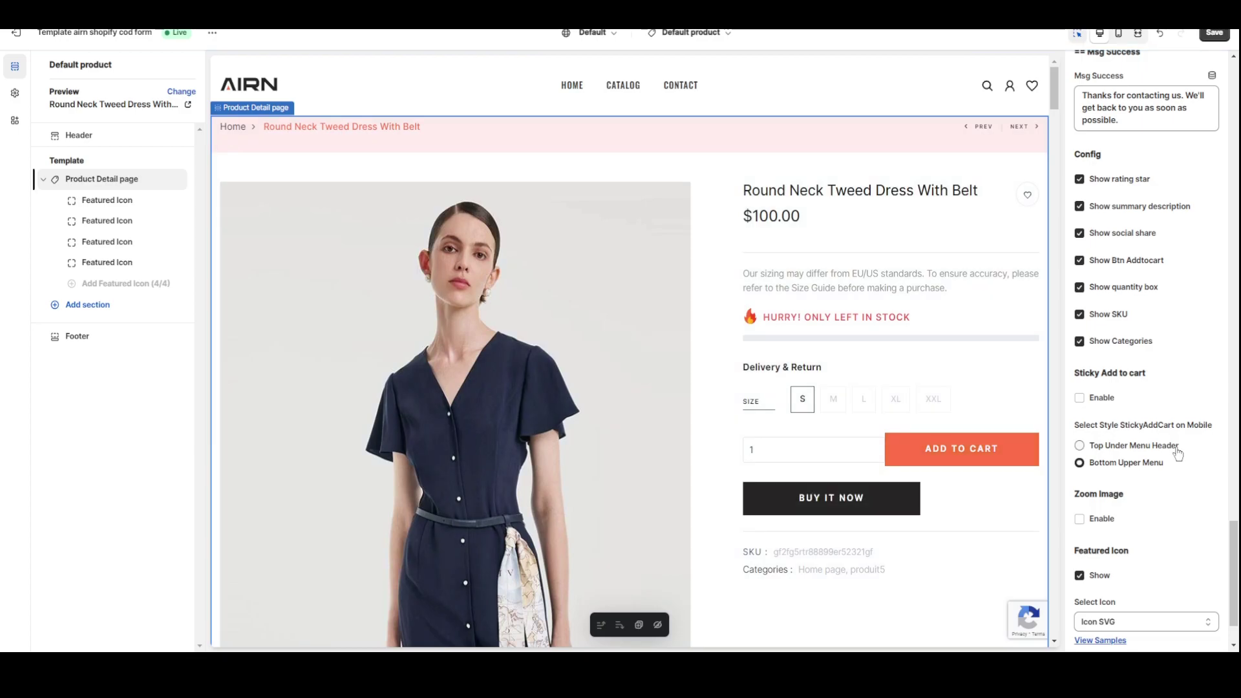
# Turn Show Form back on and disable Show Btn Addtocart and Show quantity box
pyautogui.scroll(10, 1199, 330)
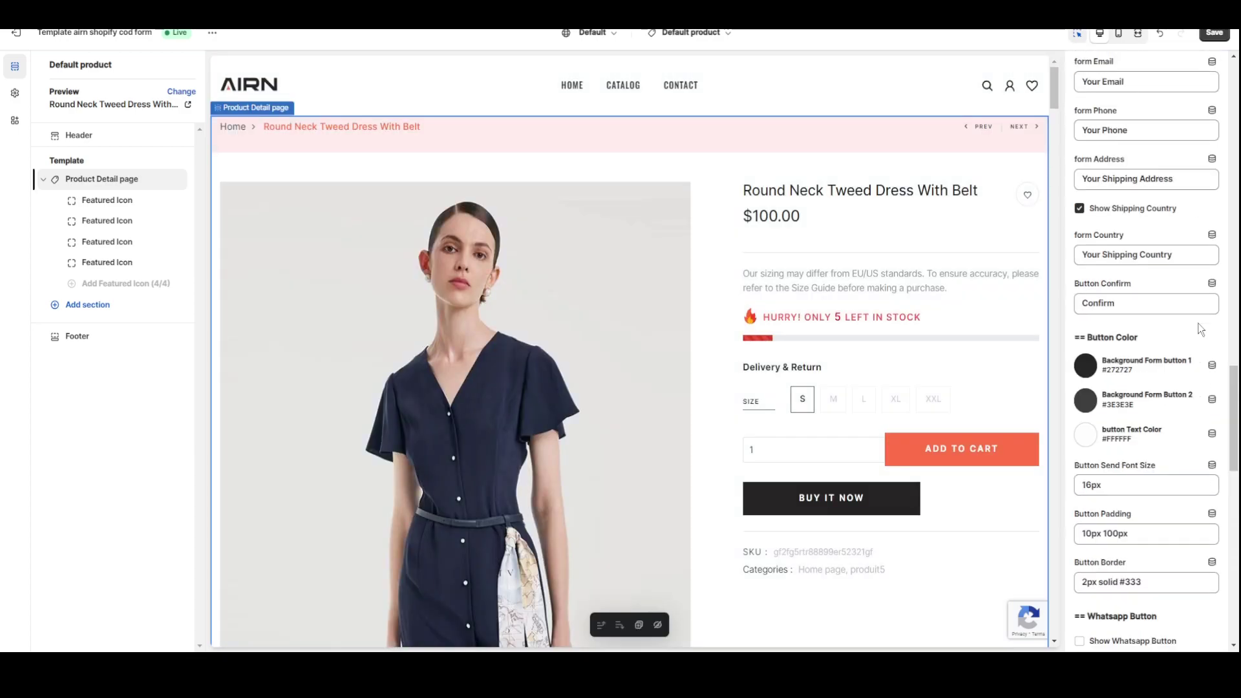
pyautogui.scroll(3, 1199, 330)
pyautogui.scroll(-6, 1118, 400)
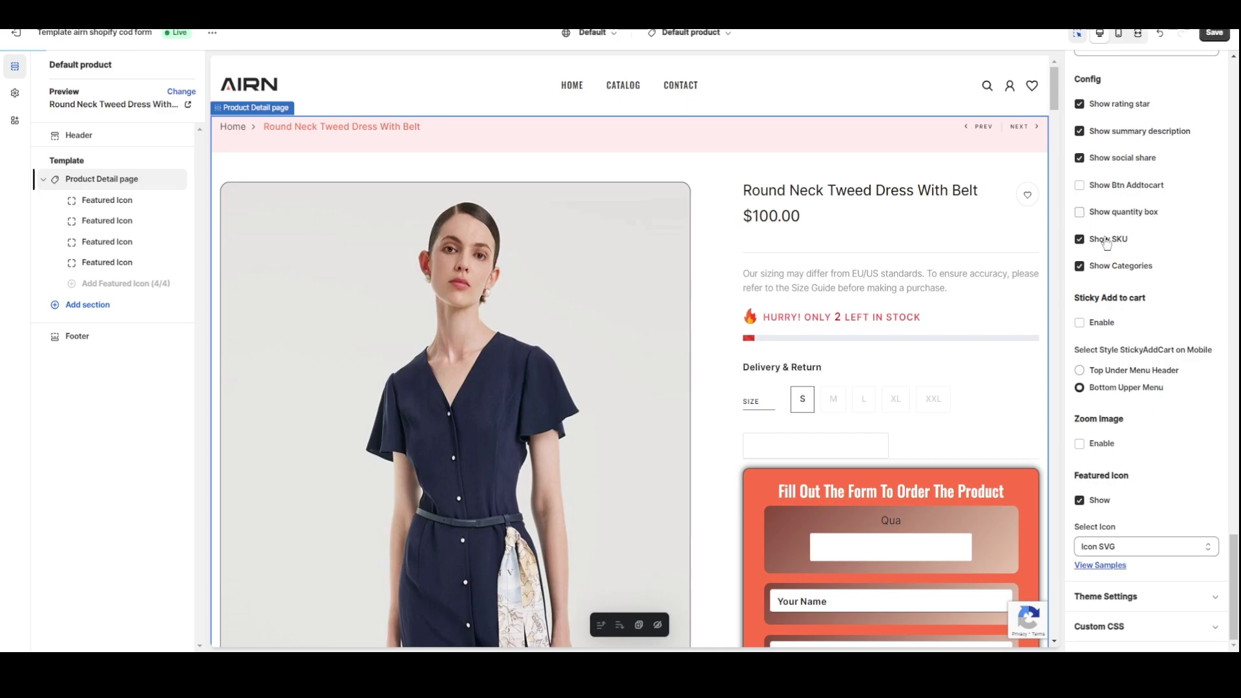
# Enable Show Whatsapp Button for the product page's order form
pyautogui.scroll(-3, 939, 333)
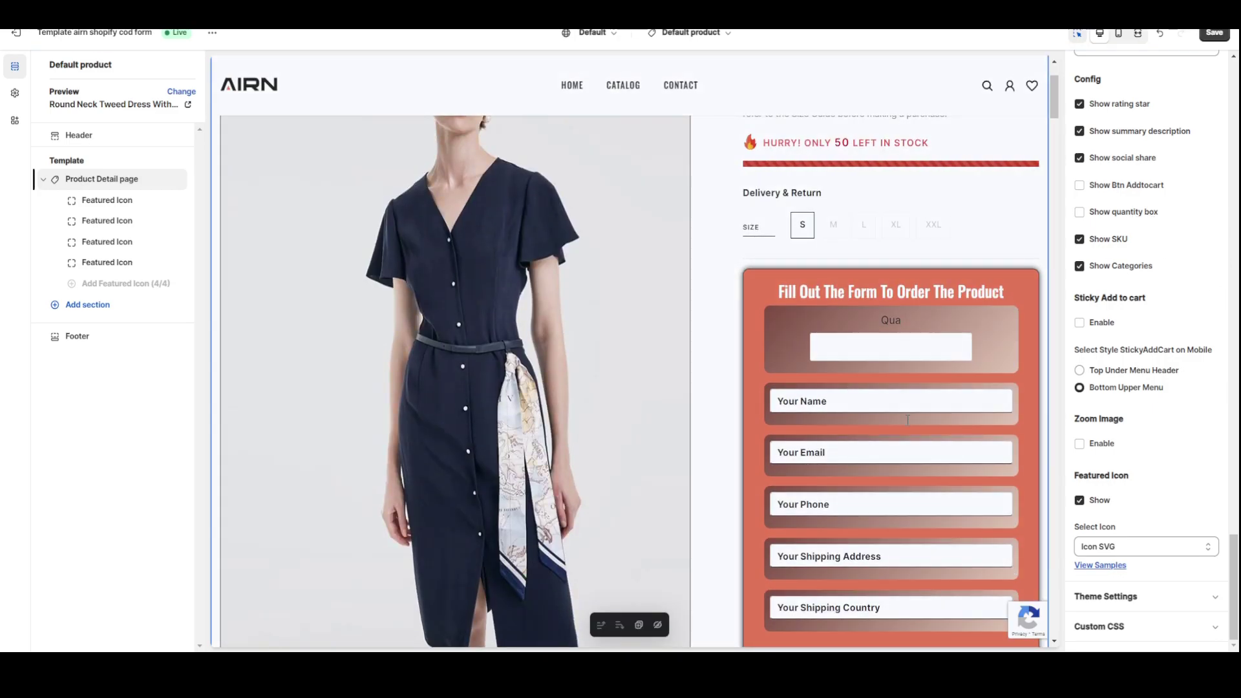
pyautogui.scroll(10, 1086, 375)
pyautogui.scroll(-3, 1099, 356)
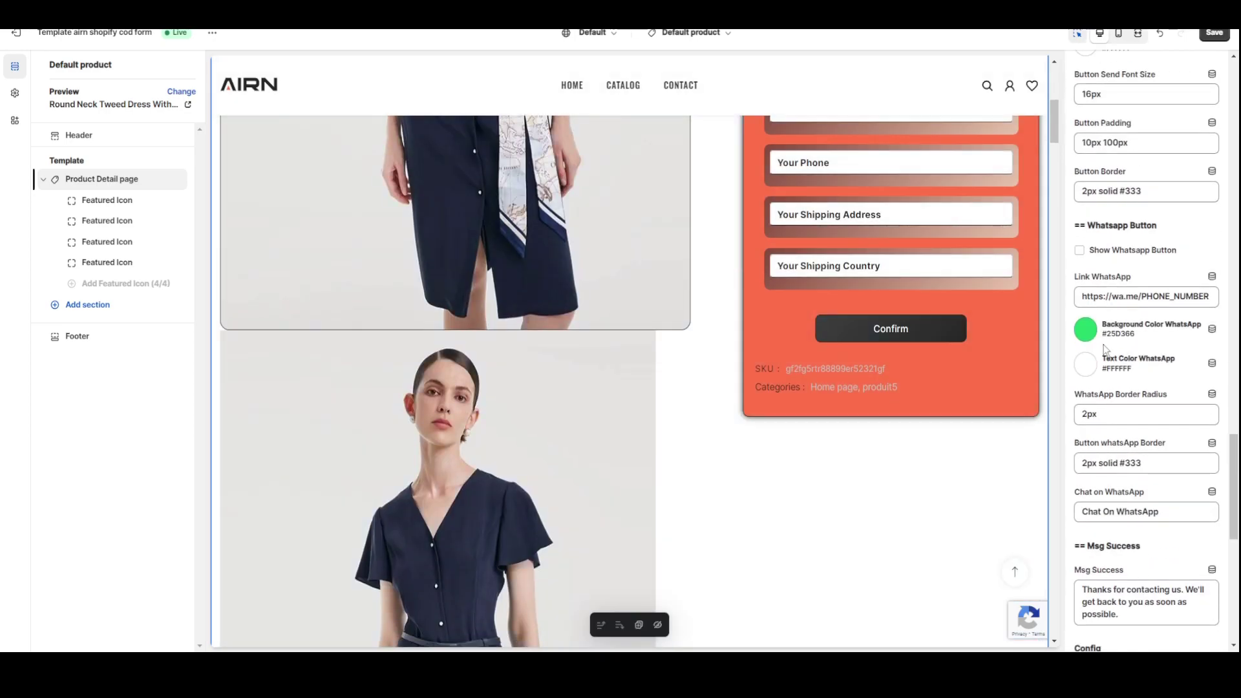
pyautogui.click(1079, 251)
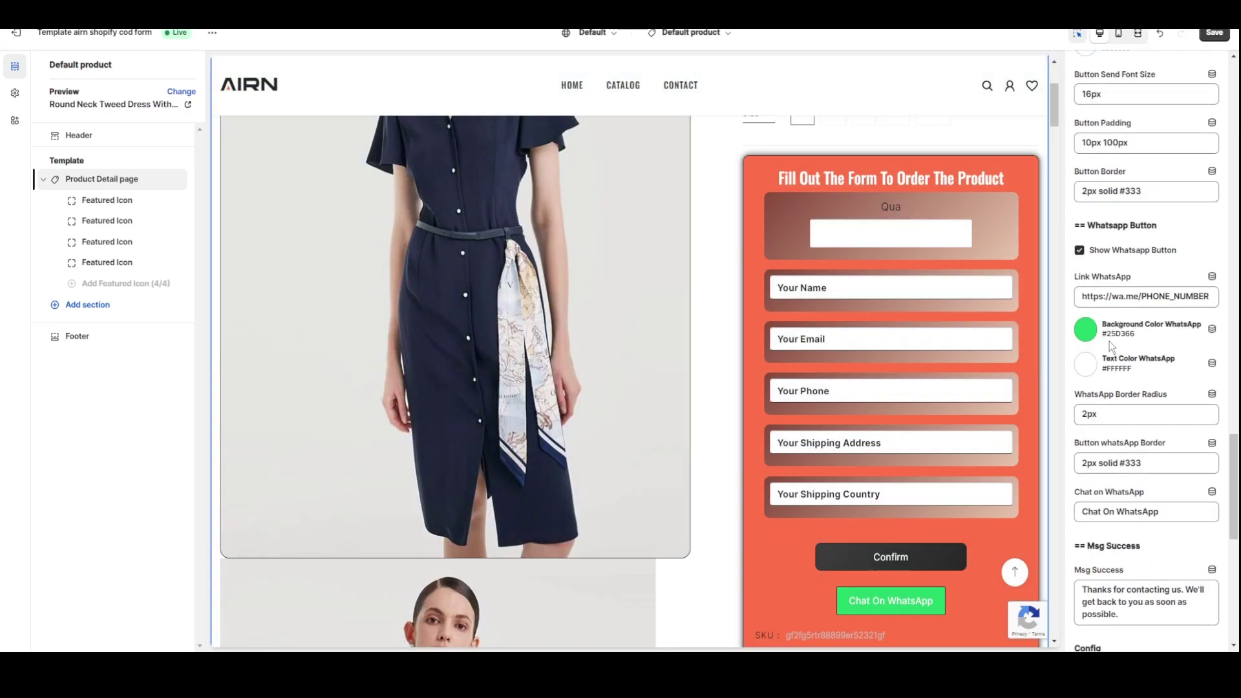
# Set the Confirm button's Background Form button 1 color to yellow #D5CA3A
pyautogui.scroll(5, 1077, 316)
pyautogui.click(1086, 316)
pyautogui.click(1124, 285)
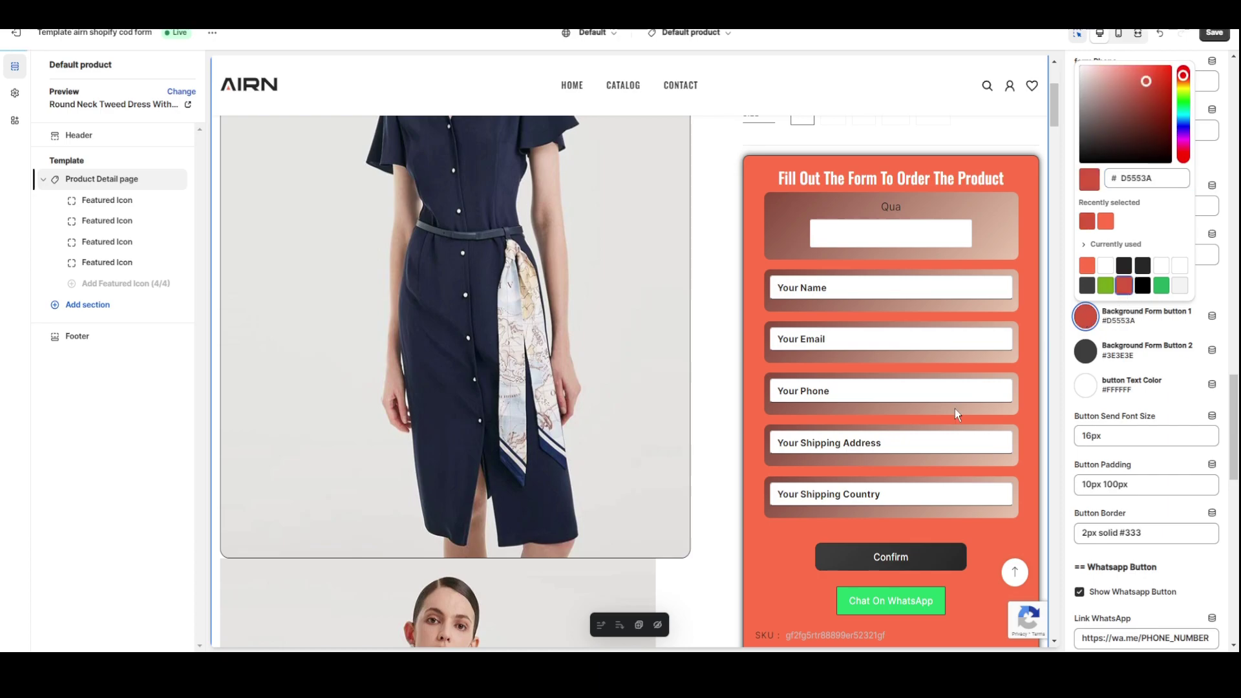
pyautogui.scroll(-5, 1011, 377)
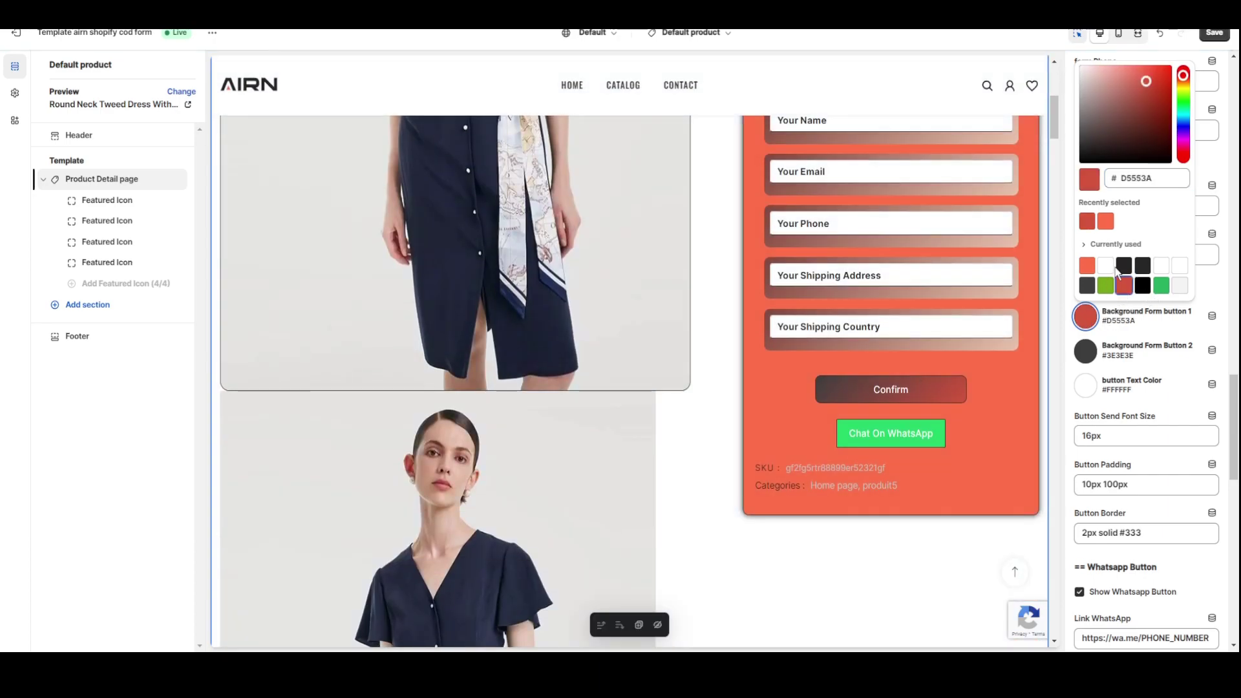
pyautogui.click(1183, 84)
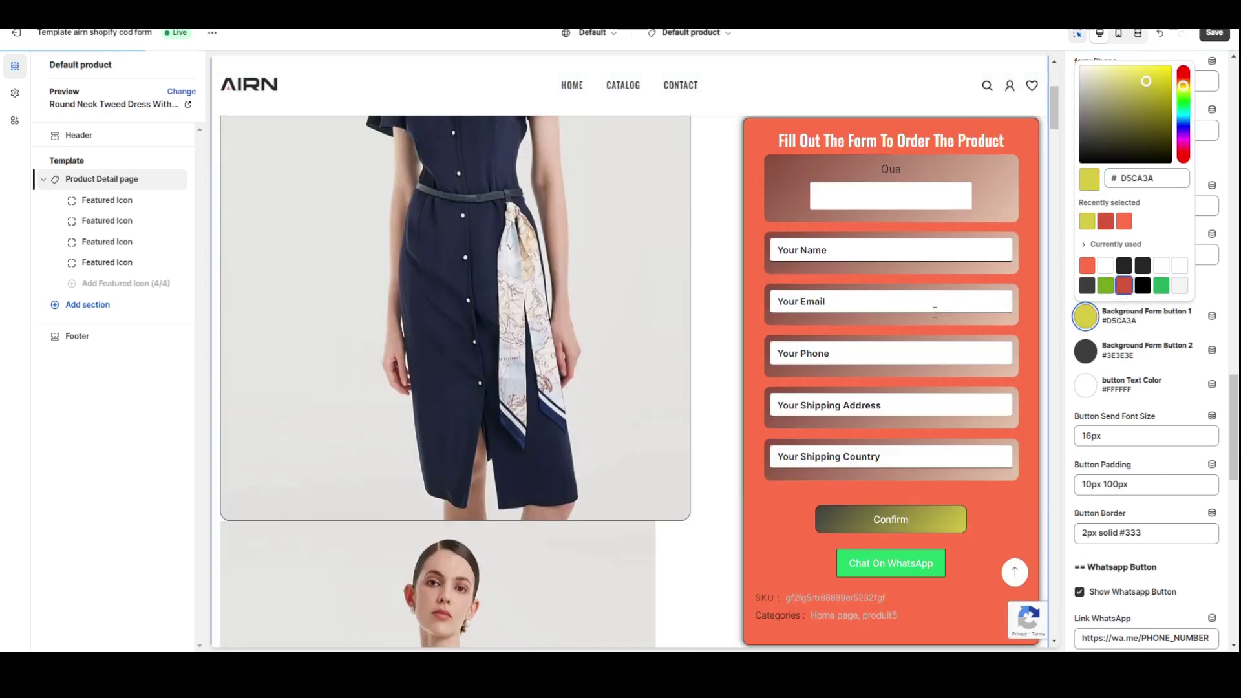
# Set Background Form Button 2 to #D5CA3A and the button Text Color to #000000, and save the theme
pyautogui.click(1091, 427)
pyautogui.click(1086, 385)
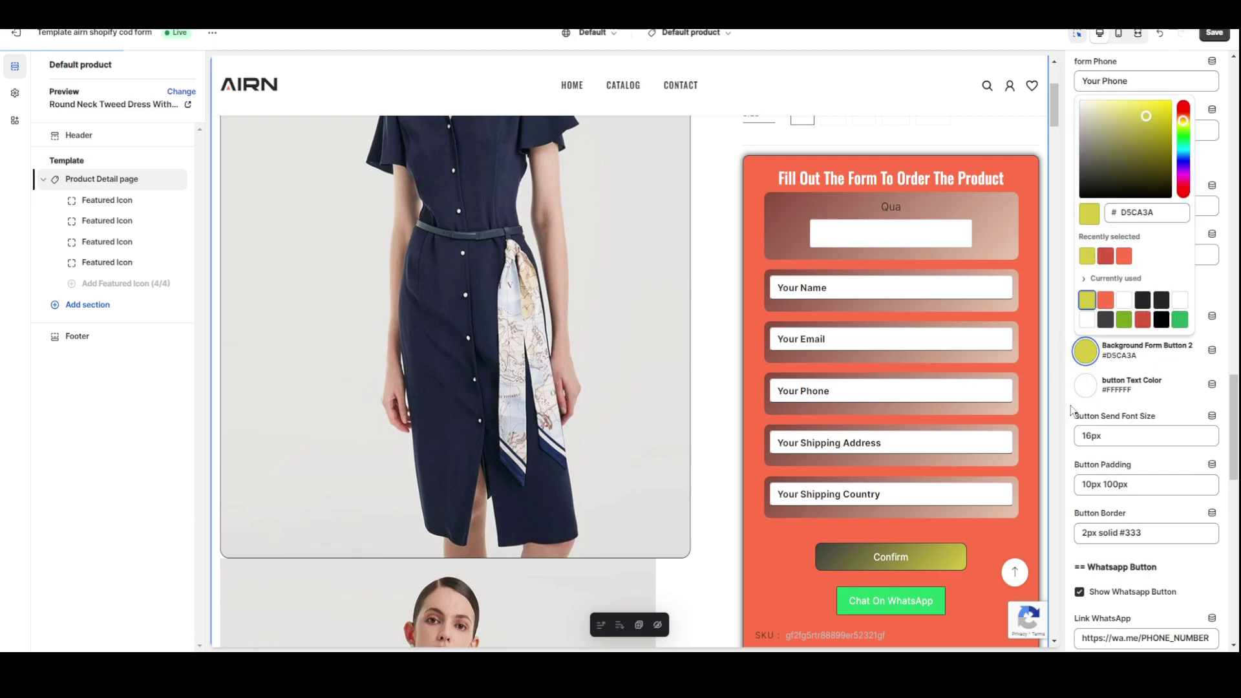
pyautogui.click(1166, 353)
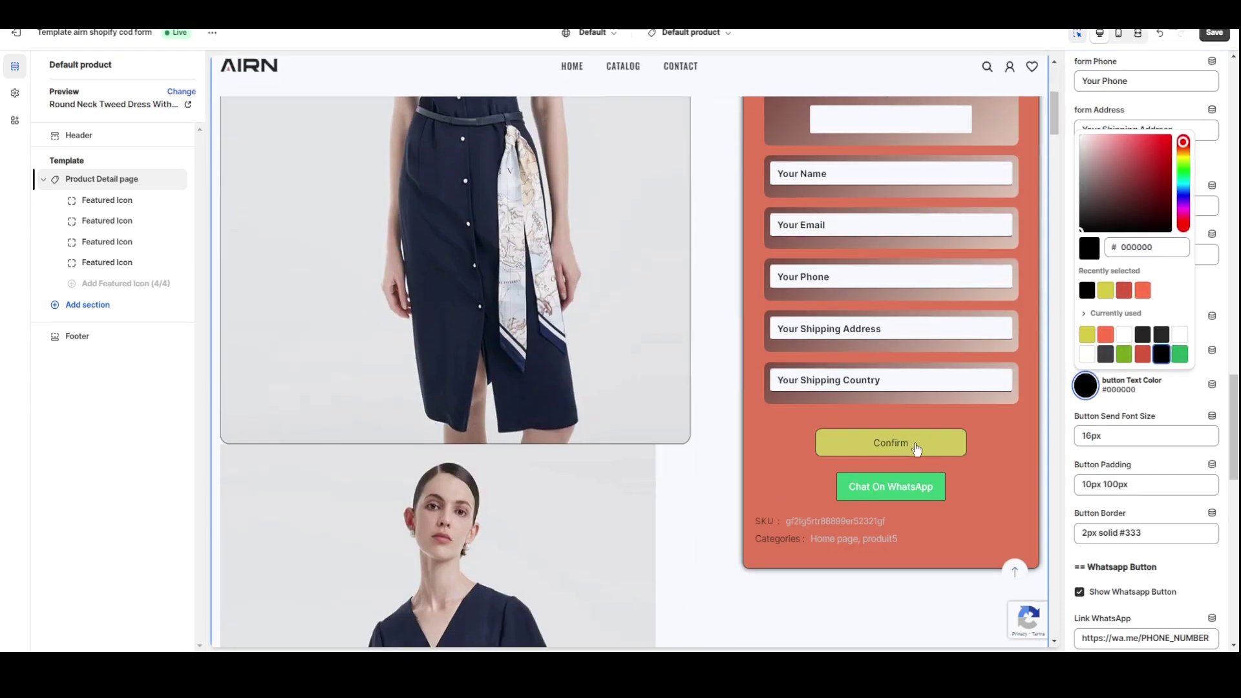
pyautogui.click(1215, 34)
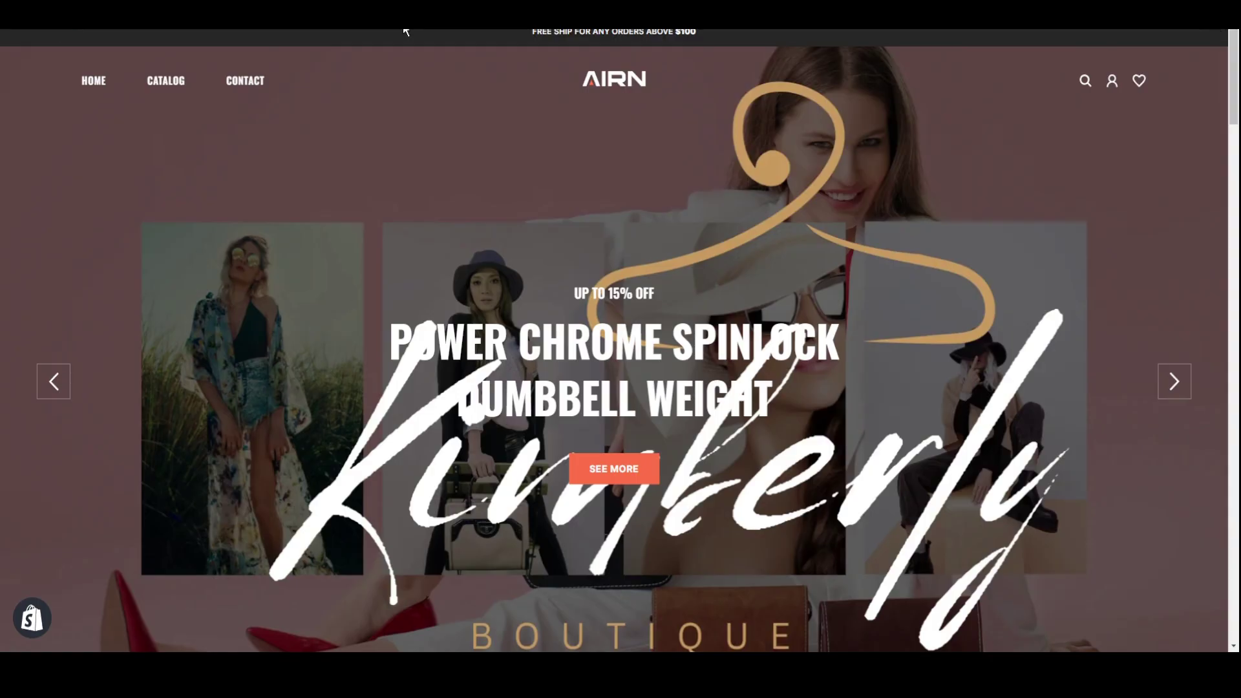
# Open the light blue sweatshirt product in the store preview and look over its order form
pyautogui.scroll(-5, 676, 255)
pyautogui.scroll(-8, 625, 273)
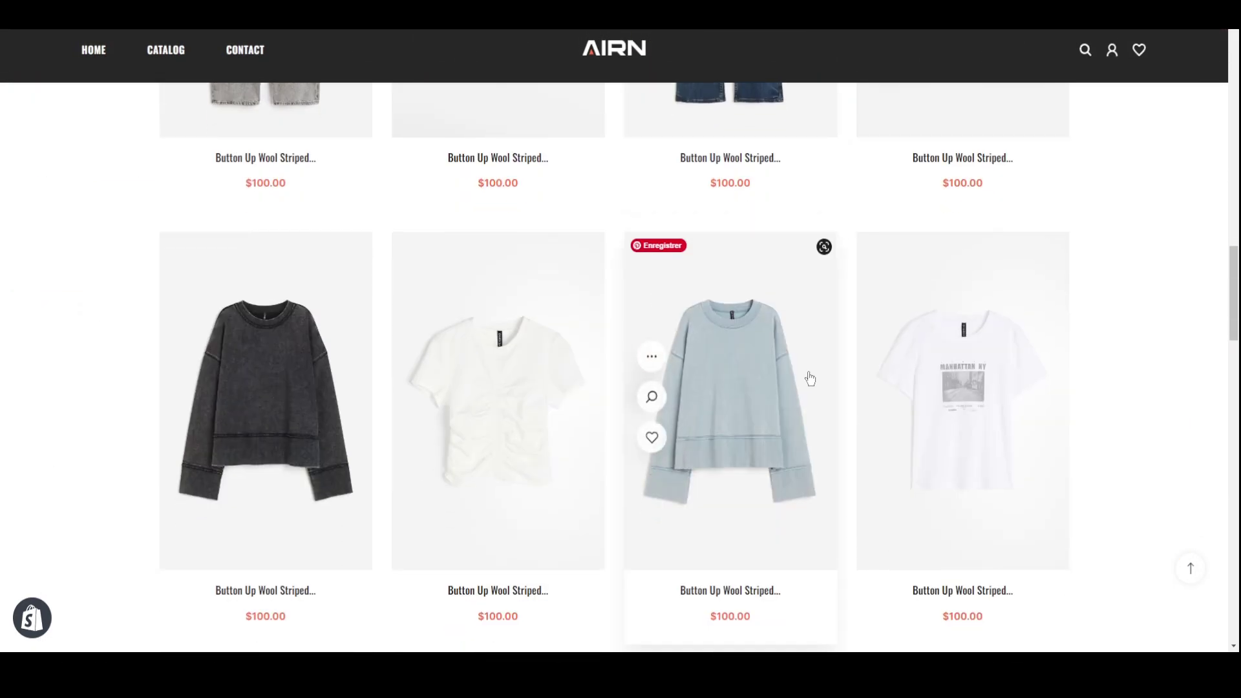
pyautogui.click(750, 388)
pyautogui.scroll(-6, 963, 388)
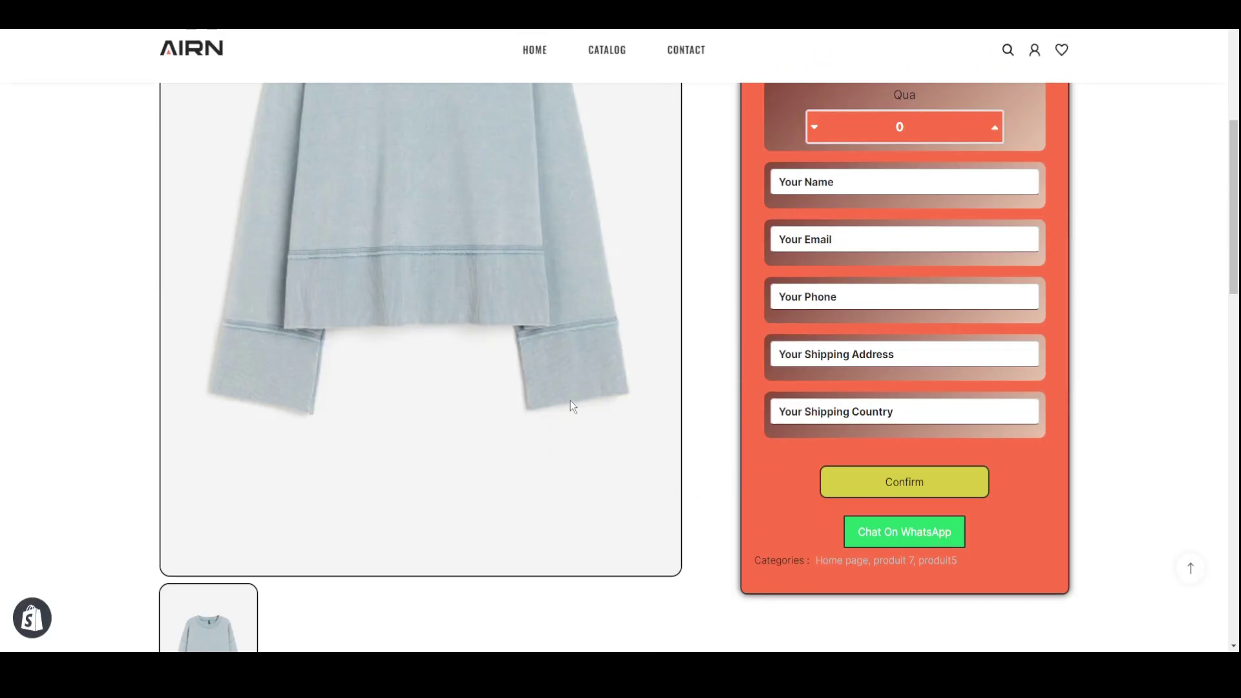
pyautogui.scroll(-3, 222, 420)
pyautogui.scroll(9, 222, 420)
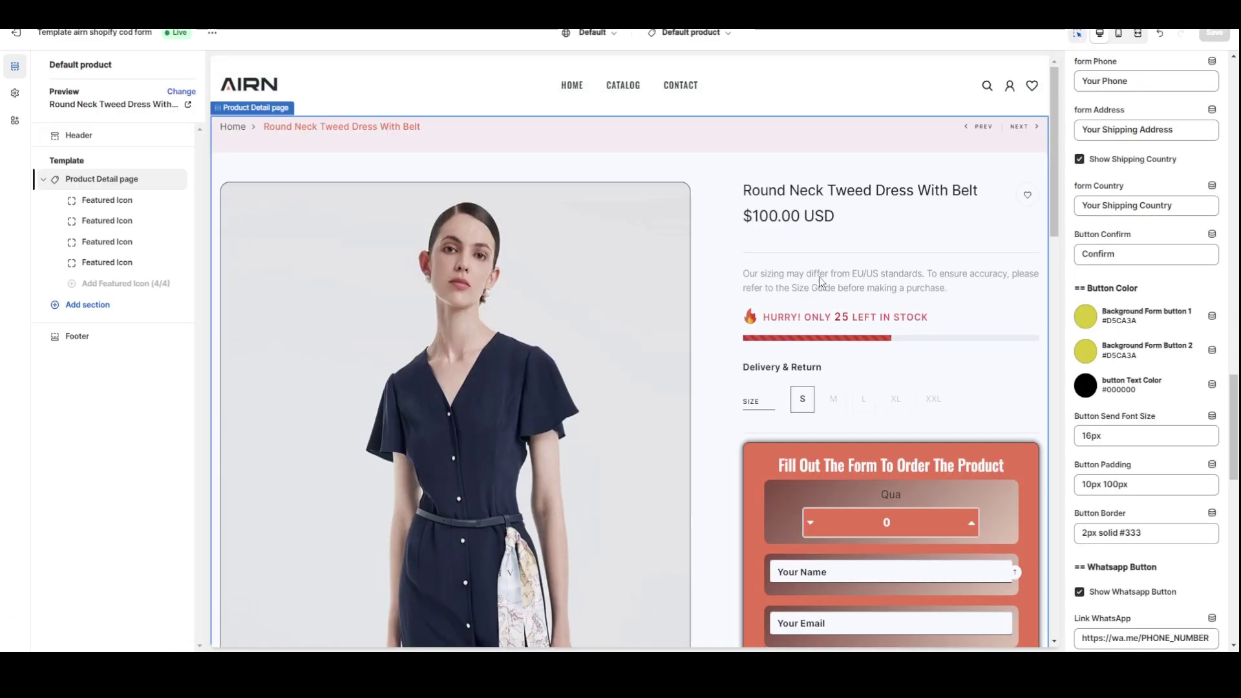
# Remove the width number from the Form Border setting, leaving px solid #333
pyautogui.scroll(15, 1124, 263)
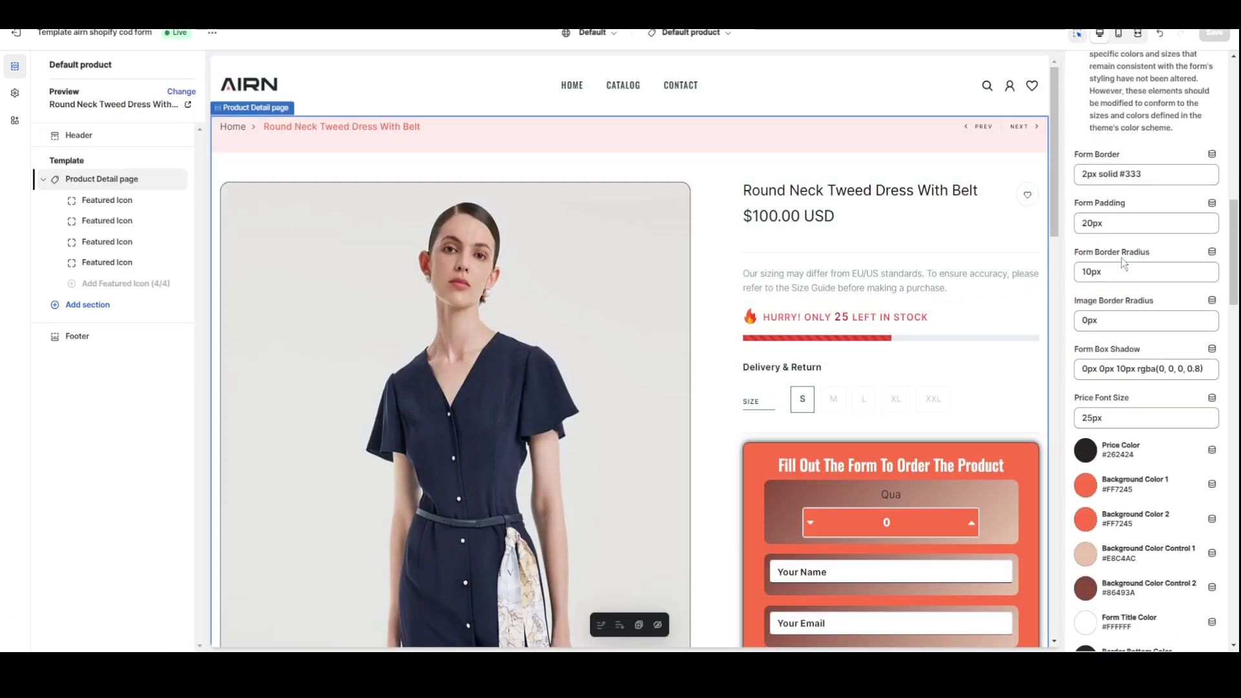
pyautogui.scroll(-4, 1123, 264)
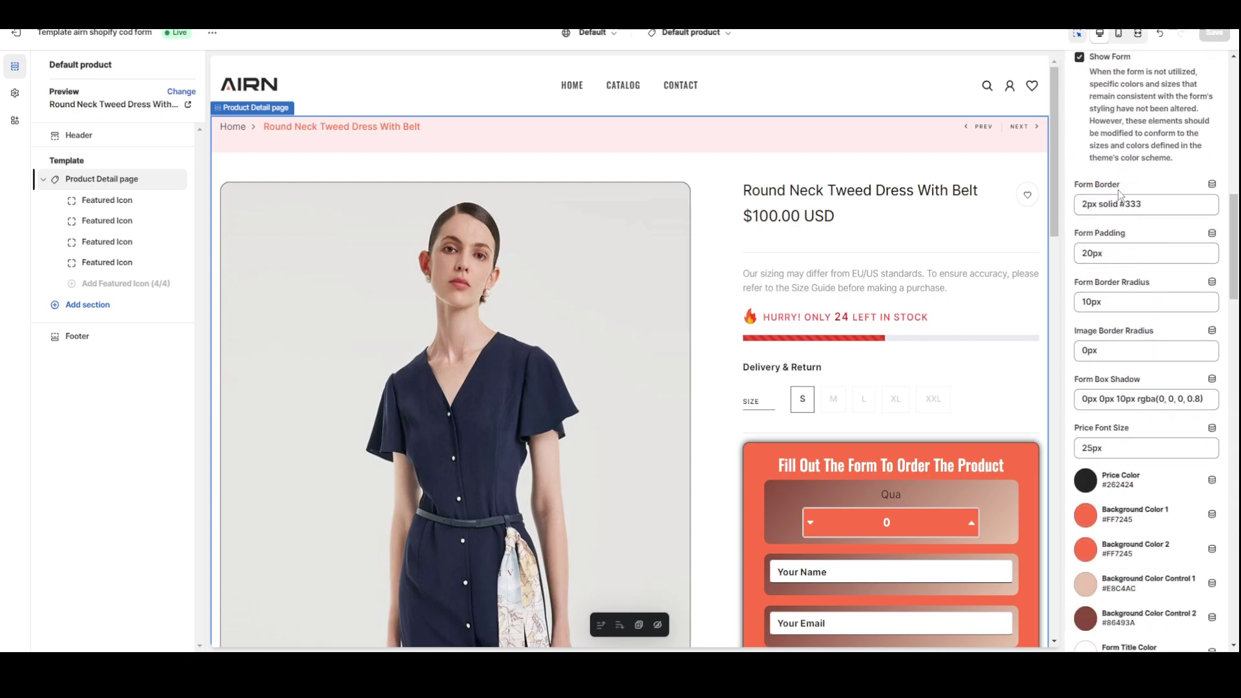
pyautogui.click(1083, 198)
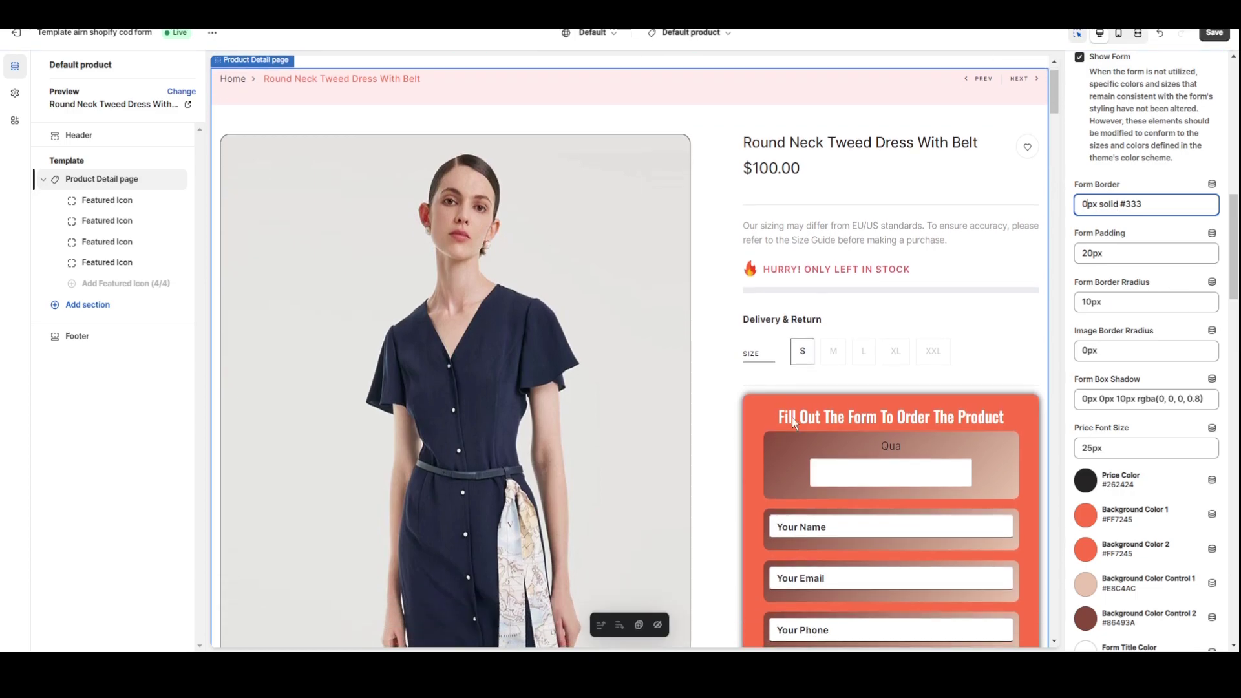
pyautogui.write('10')
pyautogui.scroll(-2, 1161, 344)
# Remove the width number from Border Img, leaving px solid #000000, and set Border Radius Img to 0px
pyautogui.scroll(12, 1134, 270)
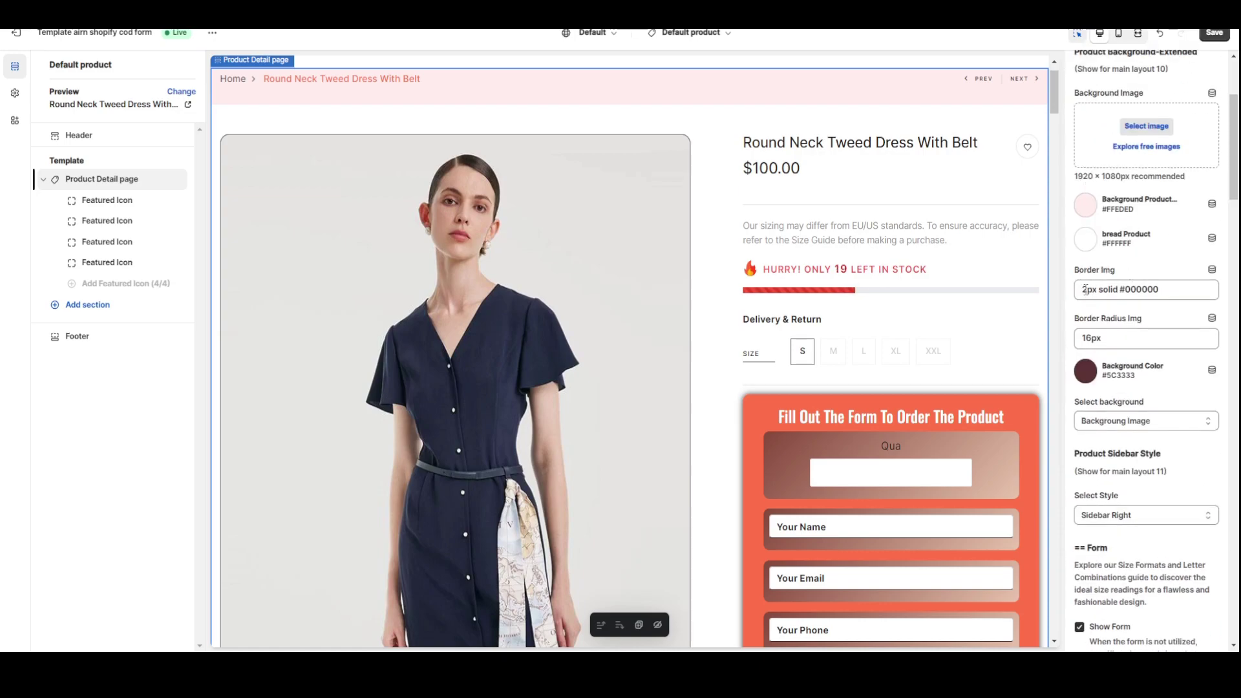
pyautogui.click(1085, 289)
pyautogui.press('BackSpace')
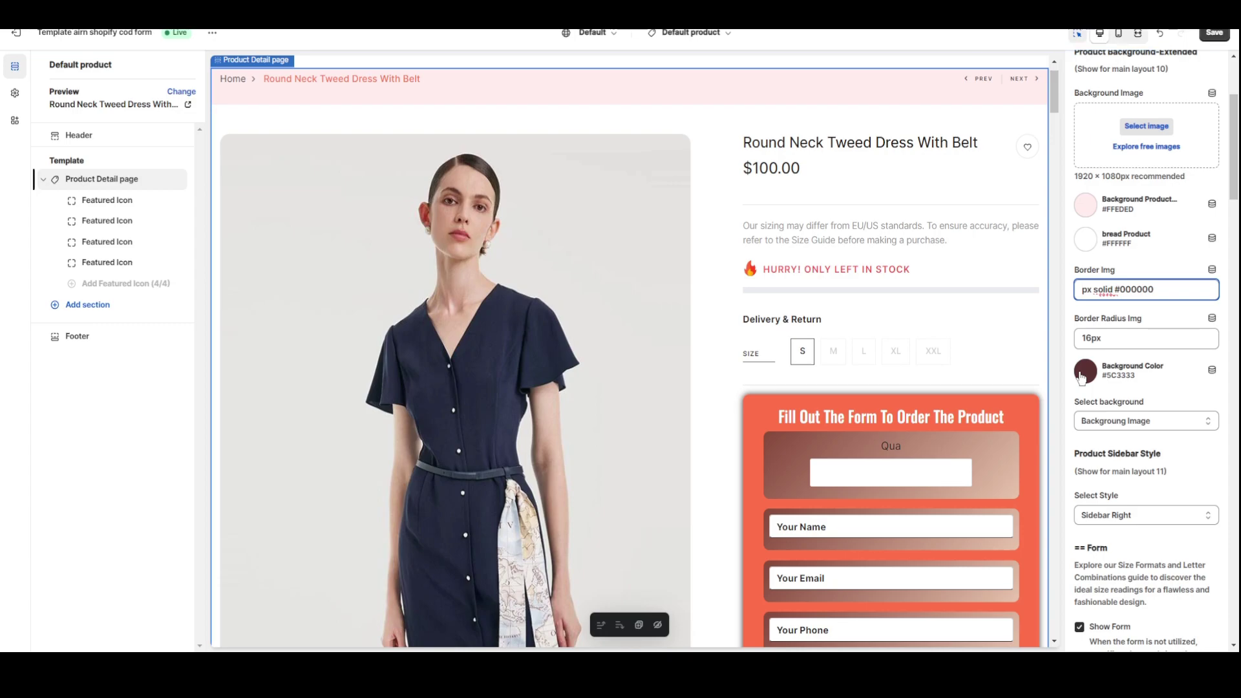
pyautogui.click(1083, 337)
pyautogui.press('Delete')
pyautogui.press('Delete')
pyautogui.write('0')
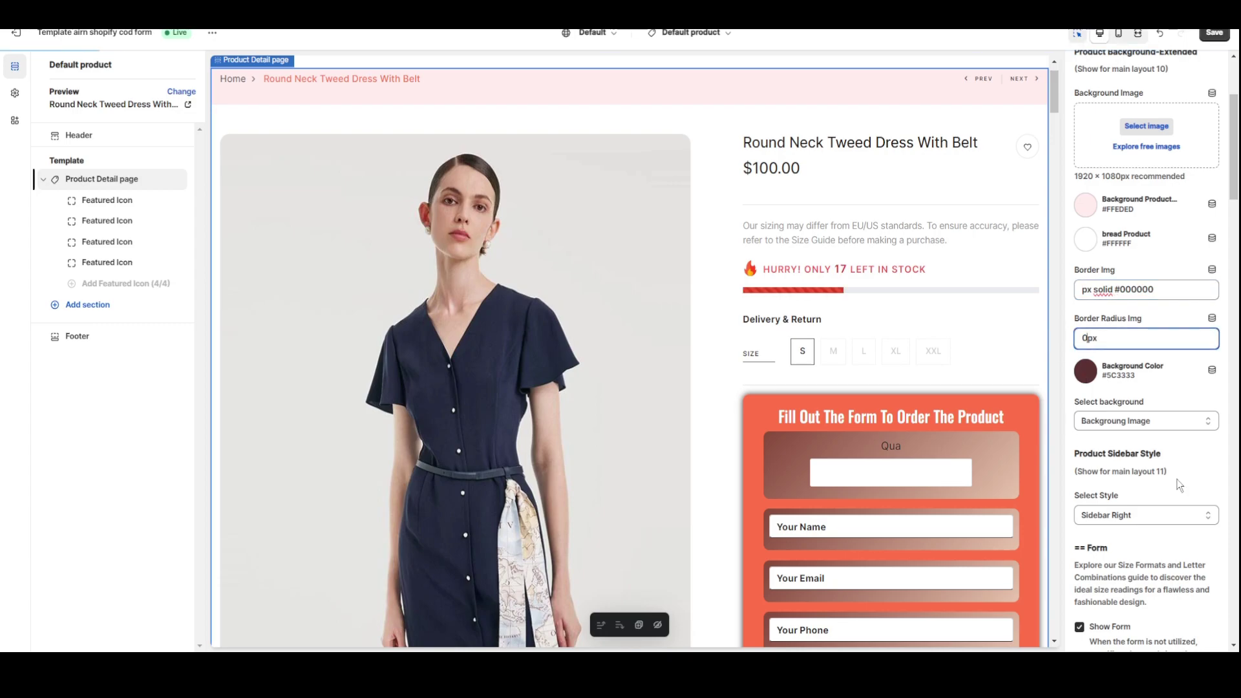
# Set the order form's Form Border Radius to 0px and check the form in the preview
pyautogui.scroll(-12, 1091, 353)
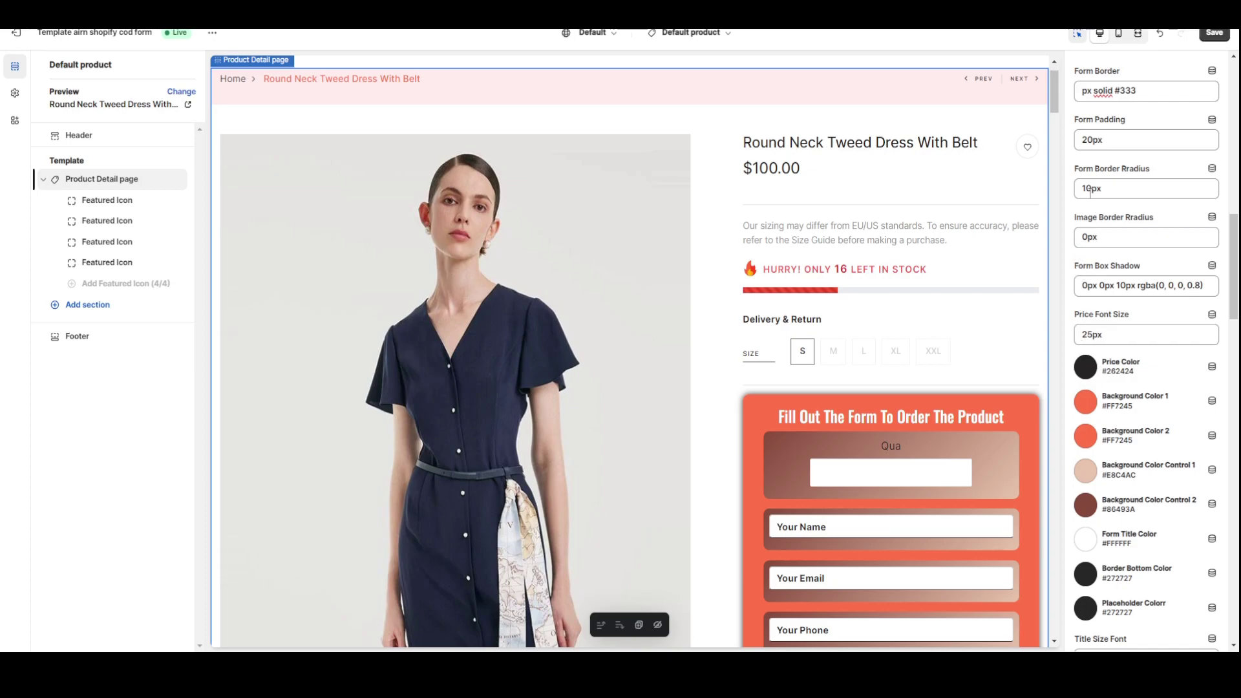
pyautogui.press('Delete')
pyautogui.press('Delete')
pyautogui.write('0')
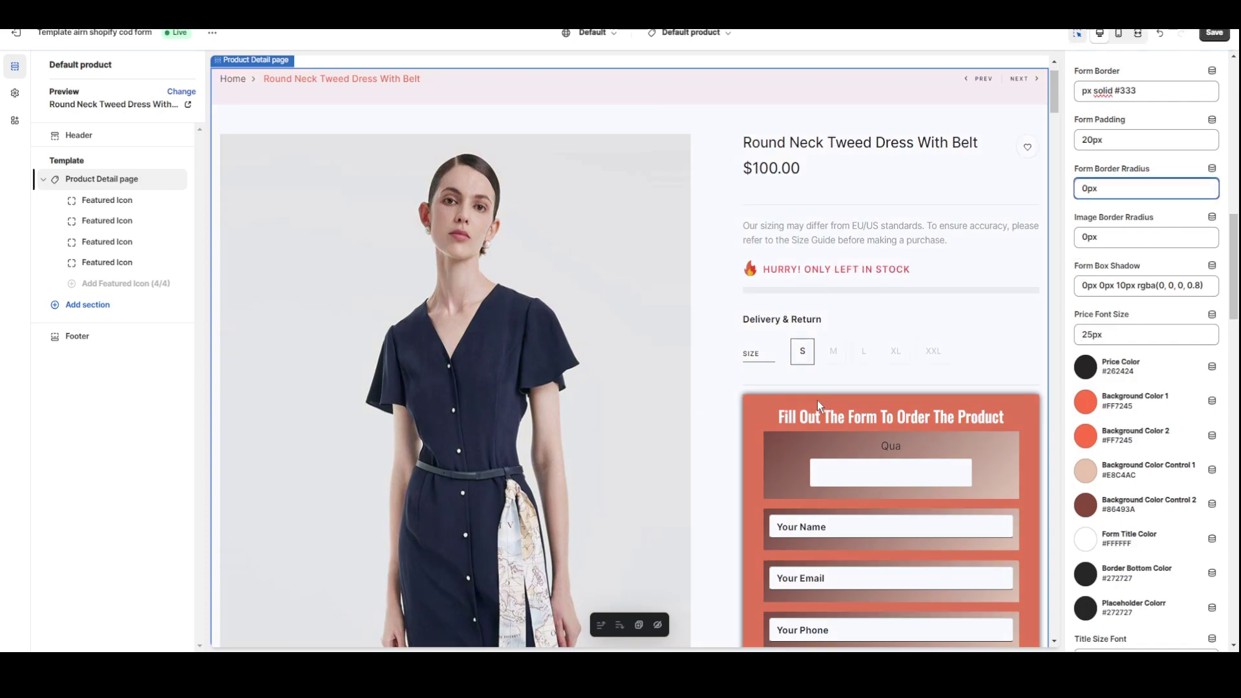
pyautogui.scroll(-6, 841, 420)
pyautogui.scroll(5, 859, 451)
pyautogui.scroll(2, 859, 451)
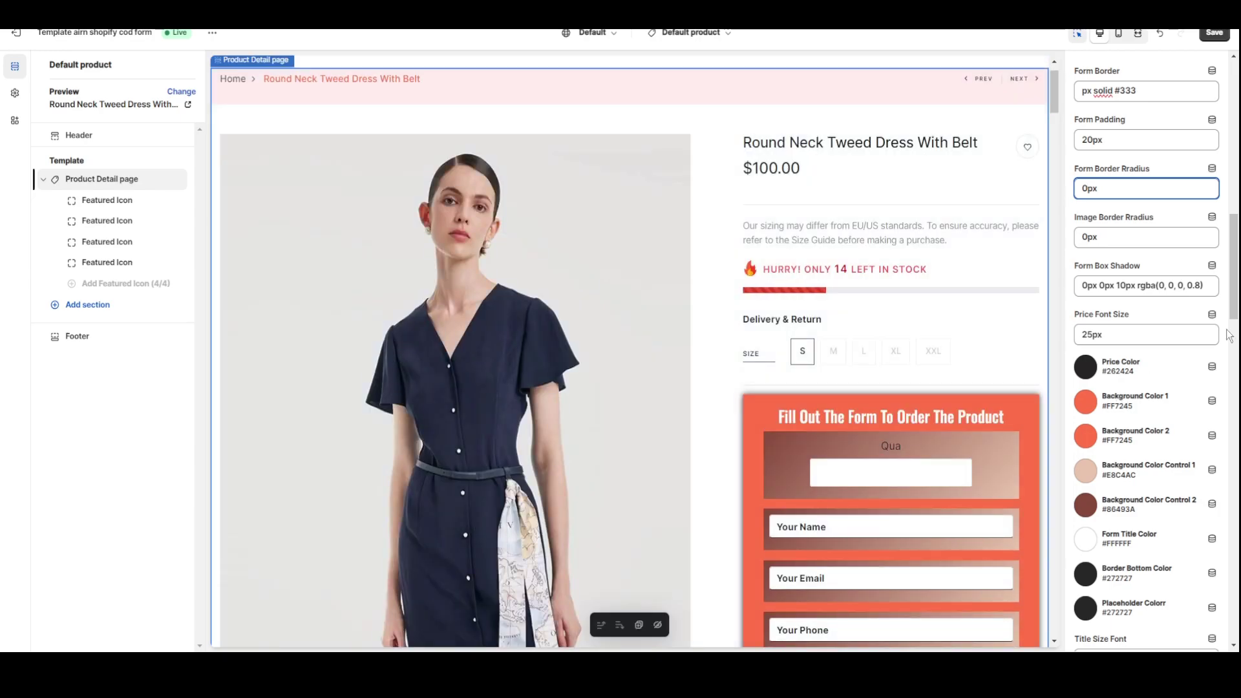
# Review the remaining form, button and WhatsApp settings and set the Form Title Color to #262424
pyautogui.scroll(-10, 1157, 367)
pyautogui.scroll(-8, 1156, 368)
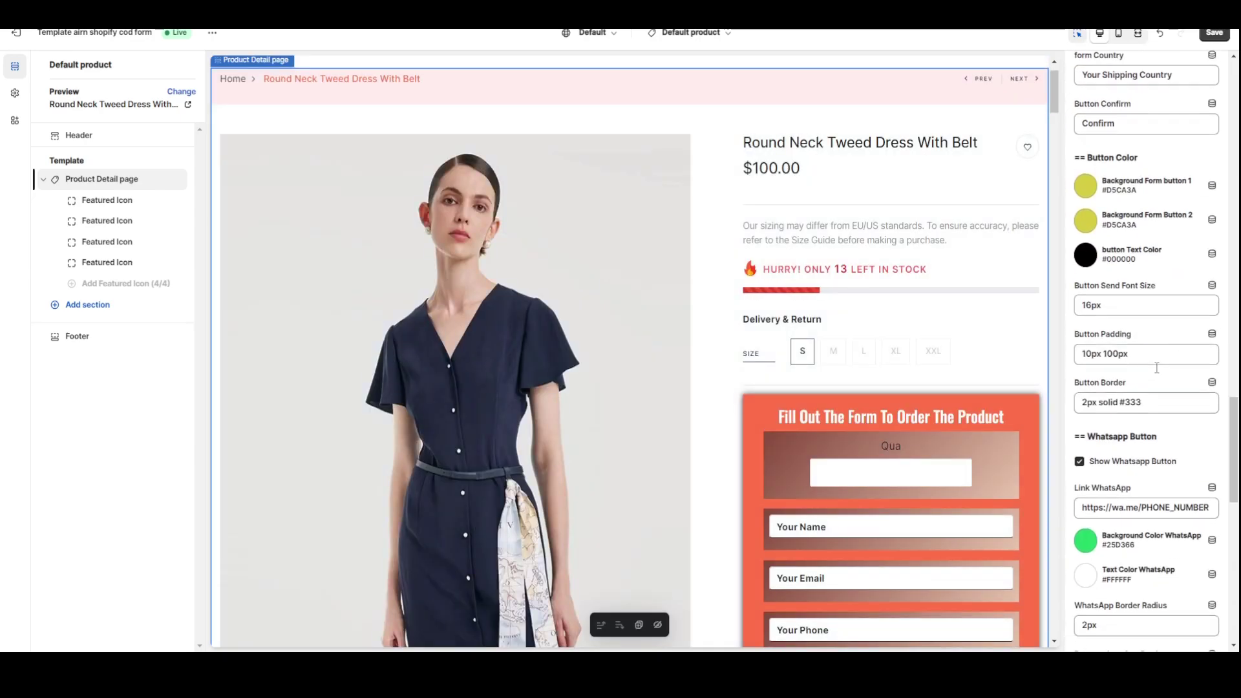
pyautogui.scroll(-8, 894, 279)
pyautogui.scroll(6, 895, 279)
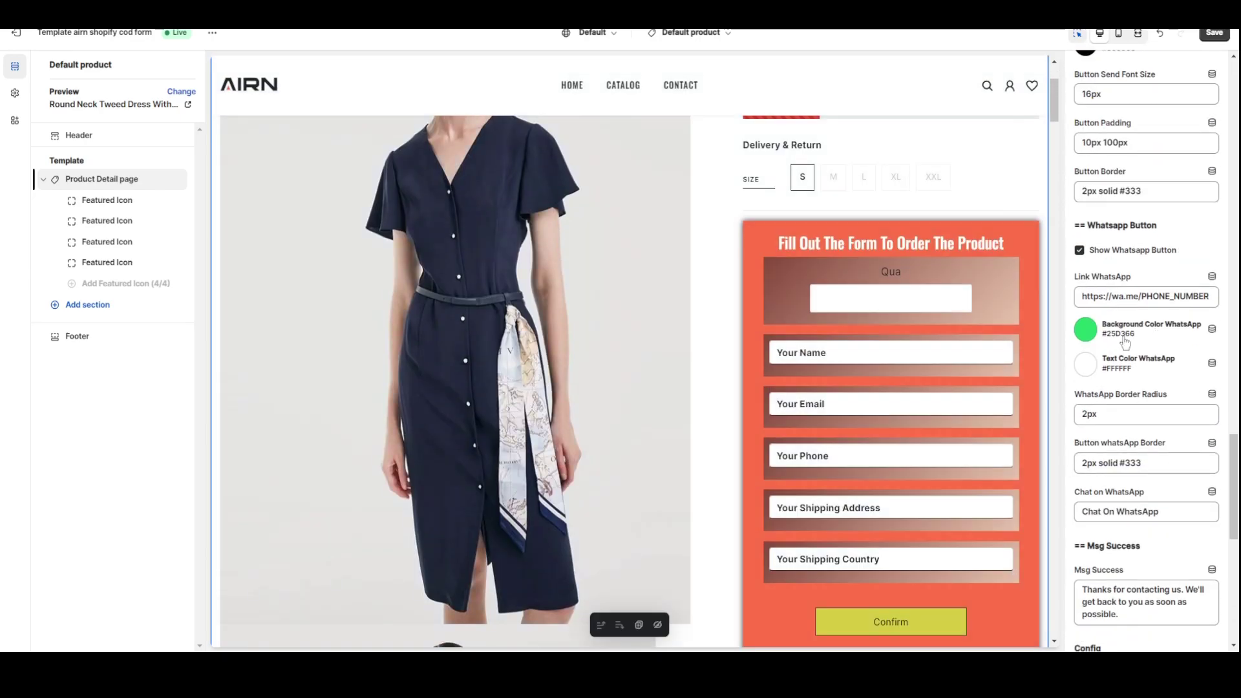
pyautogui.scroll(5, 1212, 279)
pyautogui.scroll(10, 1212, 279)
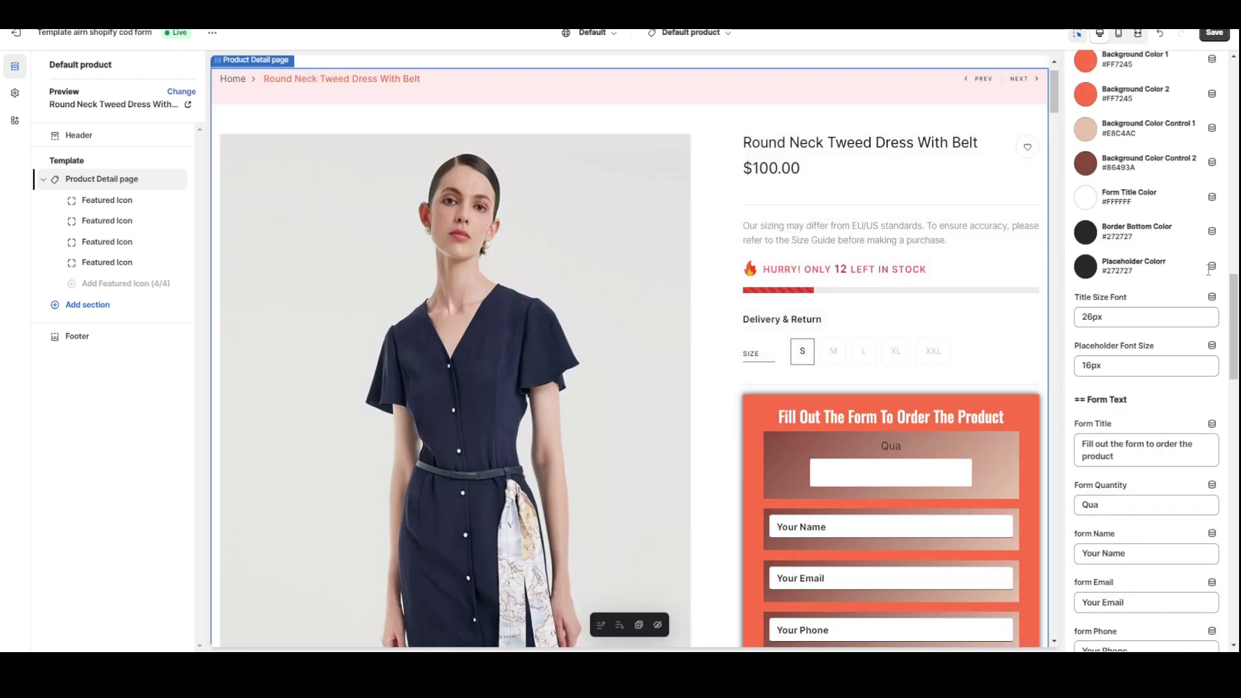
pyautogui.click(1086, 311)
pyautogui.click(1161, 260)
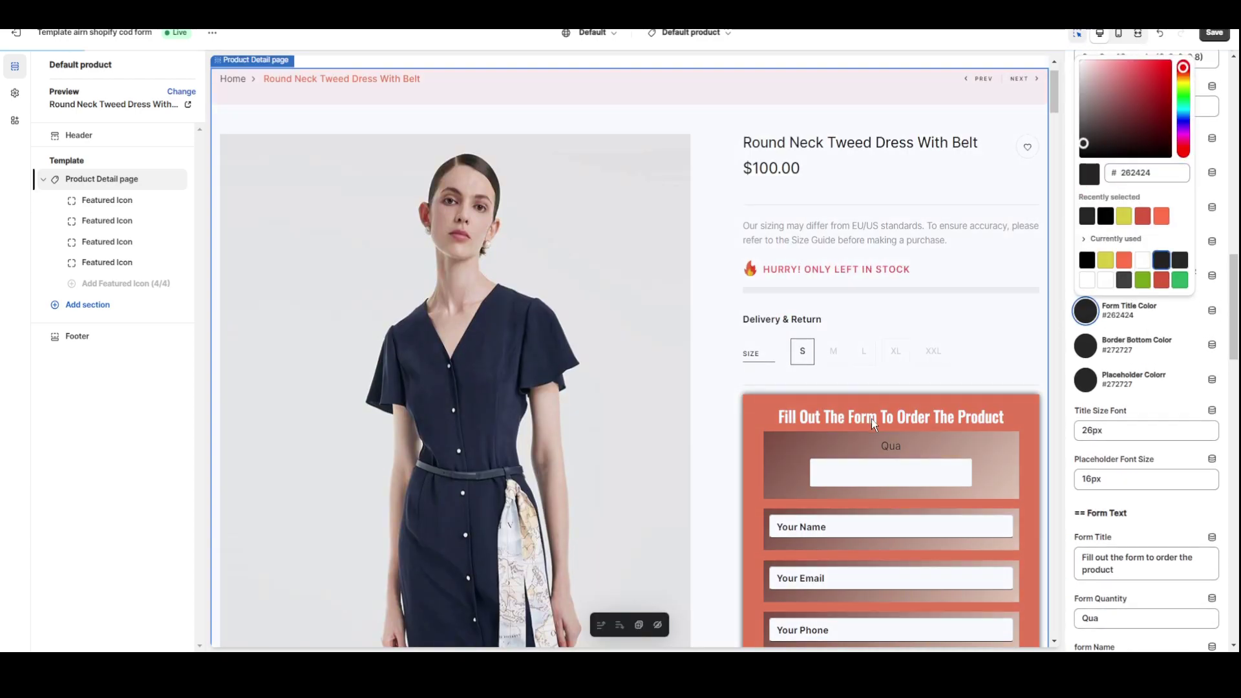
pyautogui.click(1116, 326)
# Set the product page's Price Color to red #D5553A
pyautogui.scroll(4, 1116, 310)
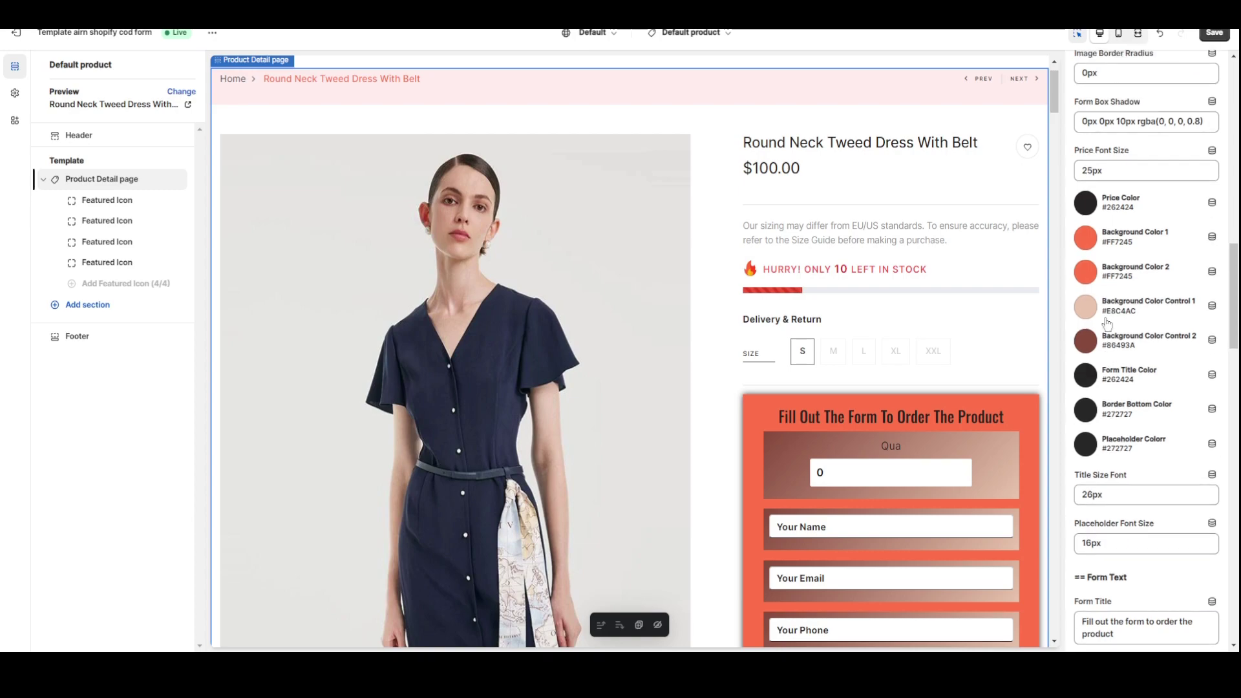
pyautogui.click(1087, 253)
pyautogui.click(1143, 429)
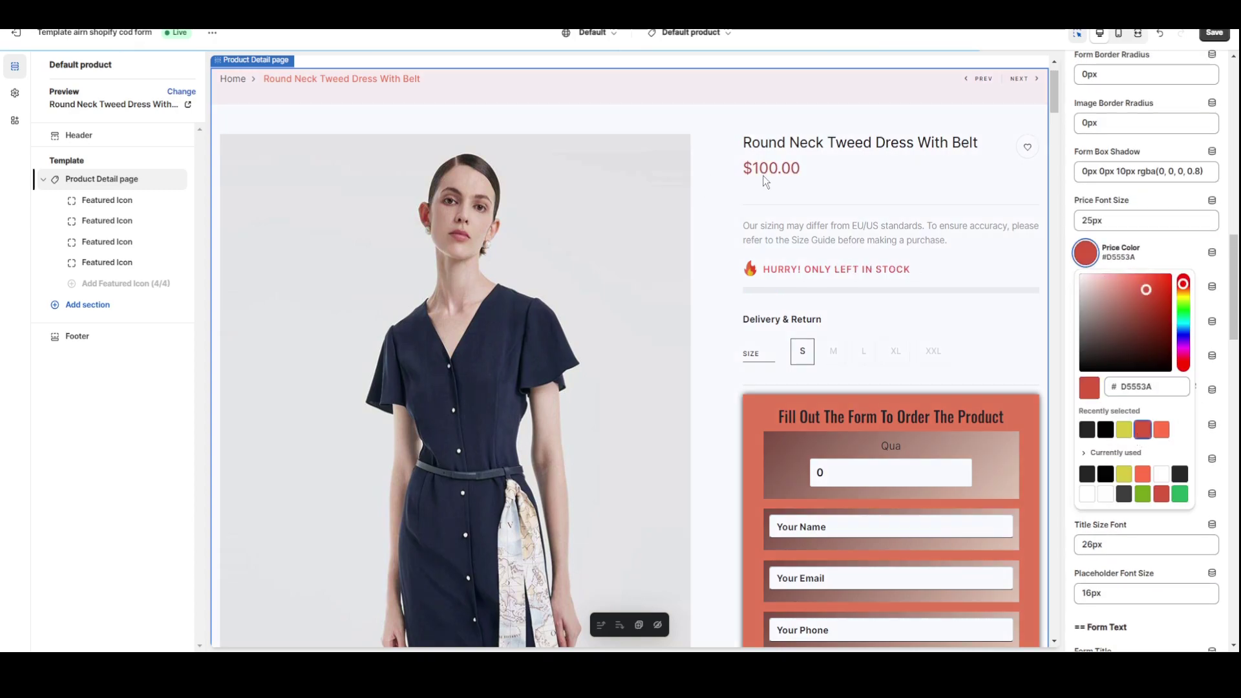
pyautogui.click(1077, 220)
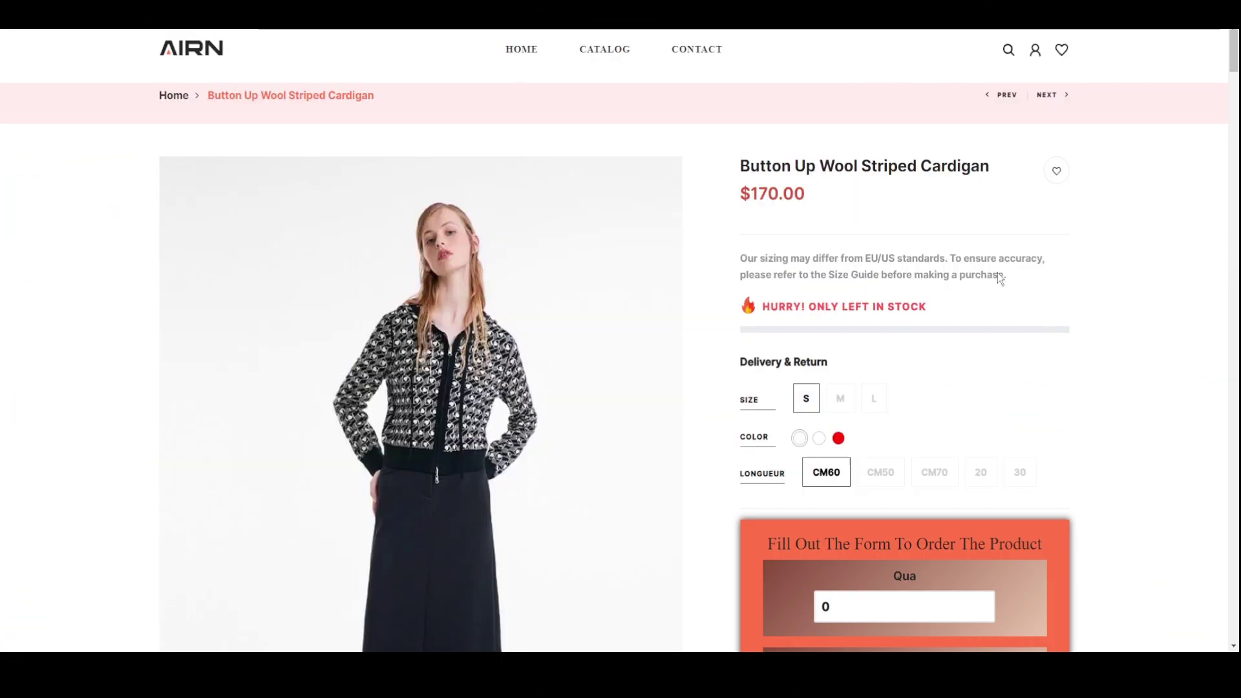
# On the Button Up Wool Striped Cardigan store page, select size M, the first color swatch and Longueur 20
pyautogui.scroll(-4, 855, 400)
pyautogui.scroll(4, 866, 236)
pyautogui.click(840, 398)
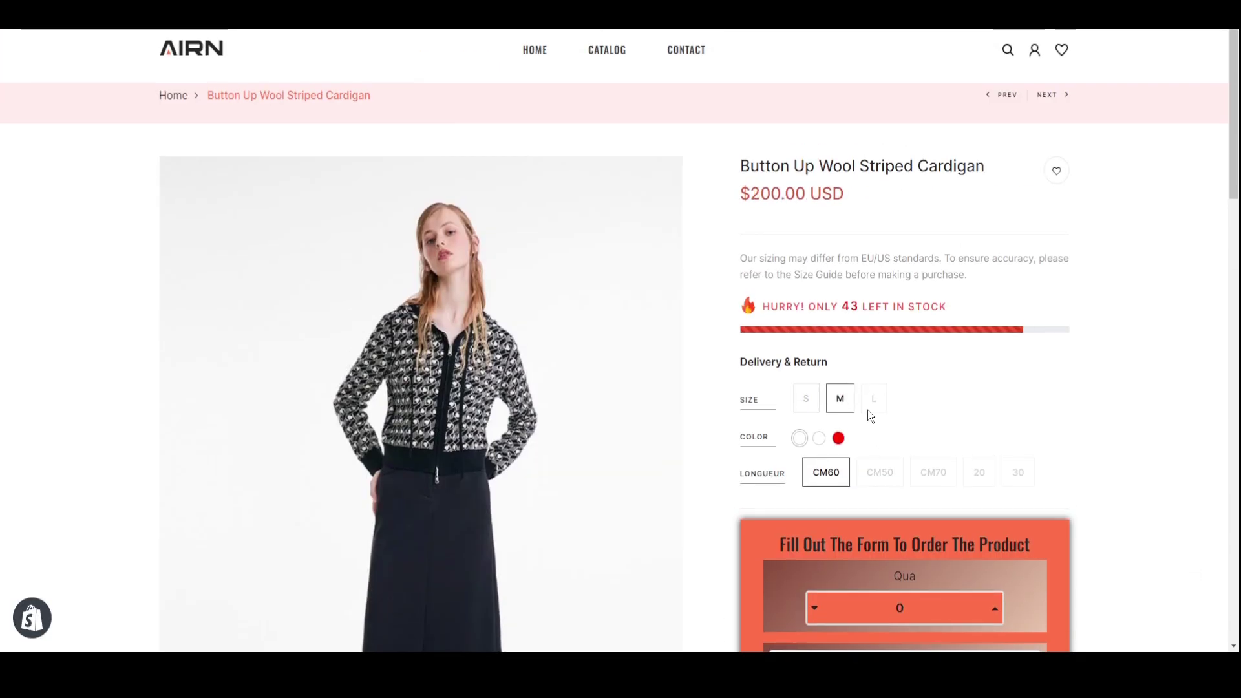
pyautogui.click(819, 439)
pyautogui.scroll(-3, 821, 448)
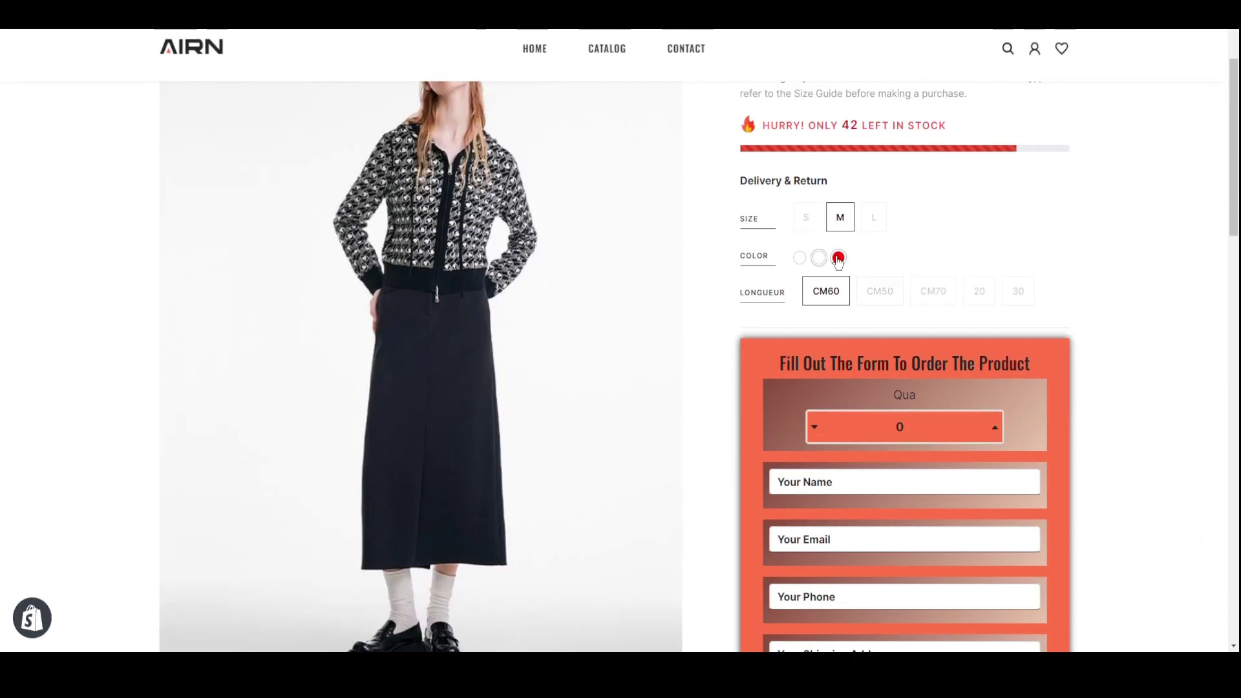
pyautogui.click(798, 260)
pyautogui.click(880, 292)
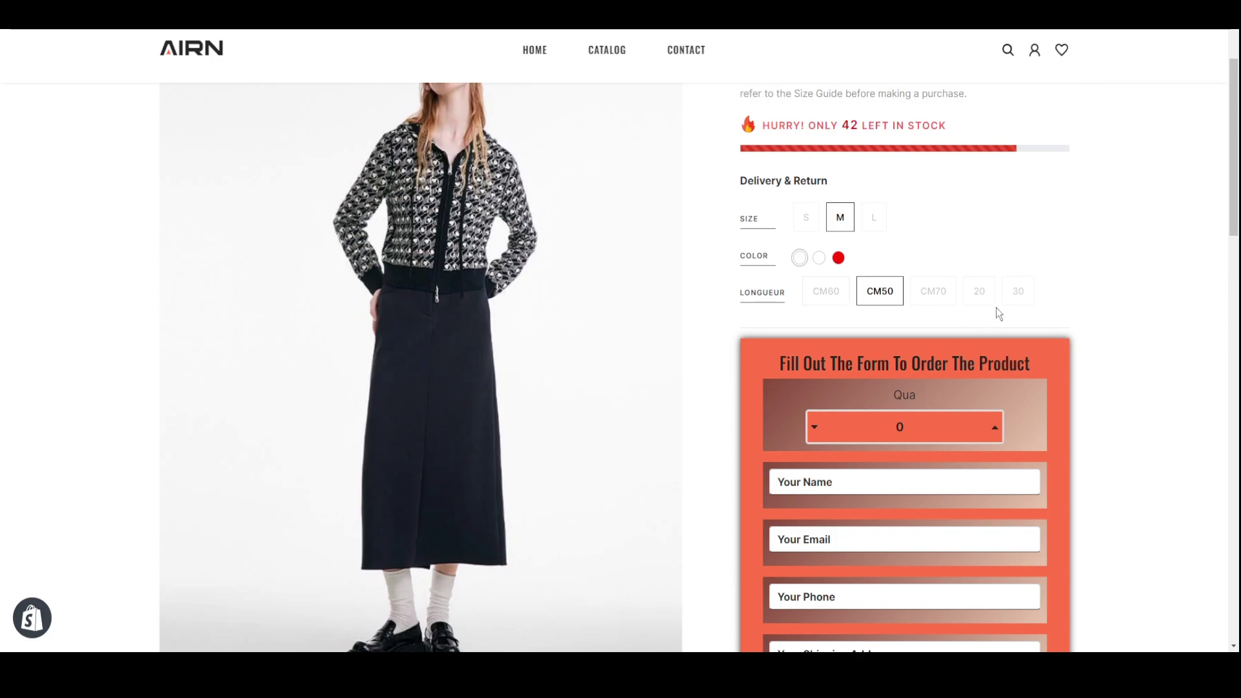
pyautogui.click(979, 292)
# Set the order form quantity to 4 and fill in the customer's name
pyautogui.scroll(-6, 998, 366)
pyautogui.scroll(2, 995, 193)
pyautogui.click(994, 199)
pyautogui.click(994, 199)
pyautogui.click(993, 199)
pyautogui.click(994, 199)
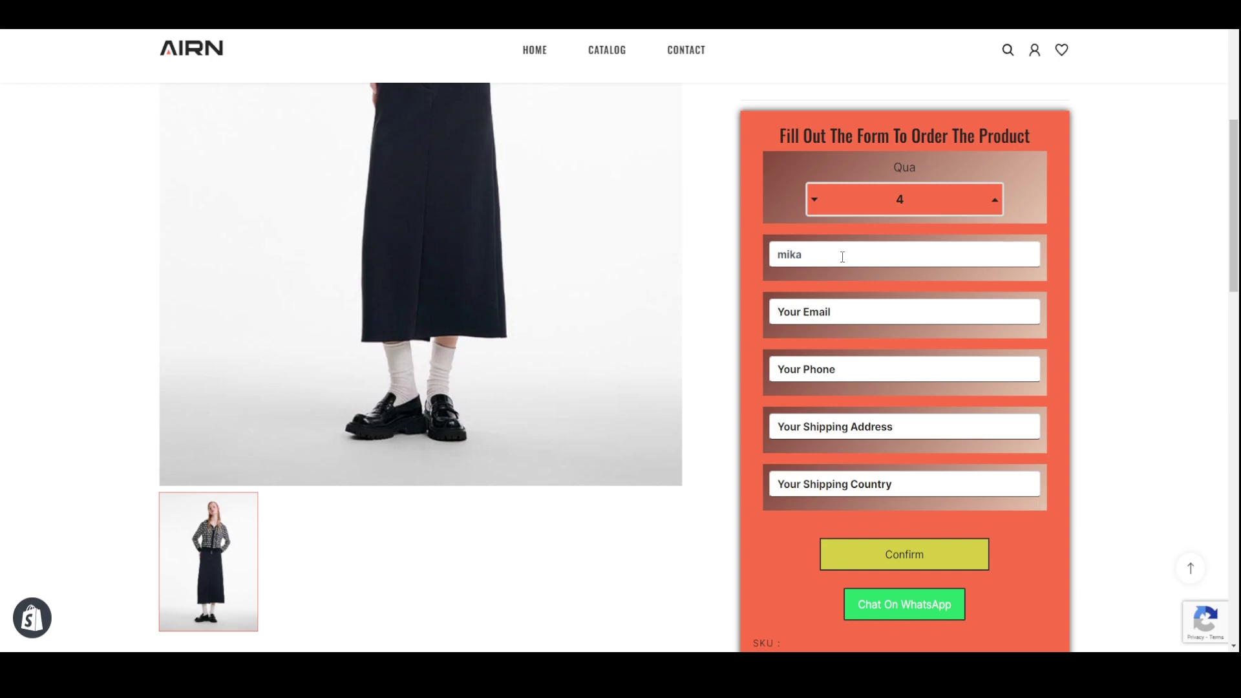
# Fill in the customer's email, phone, shipping address and shipping country in the order form
pyautogui.click(834, 371)
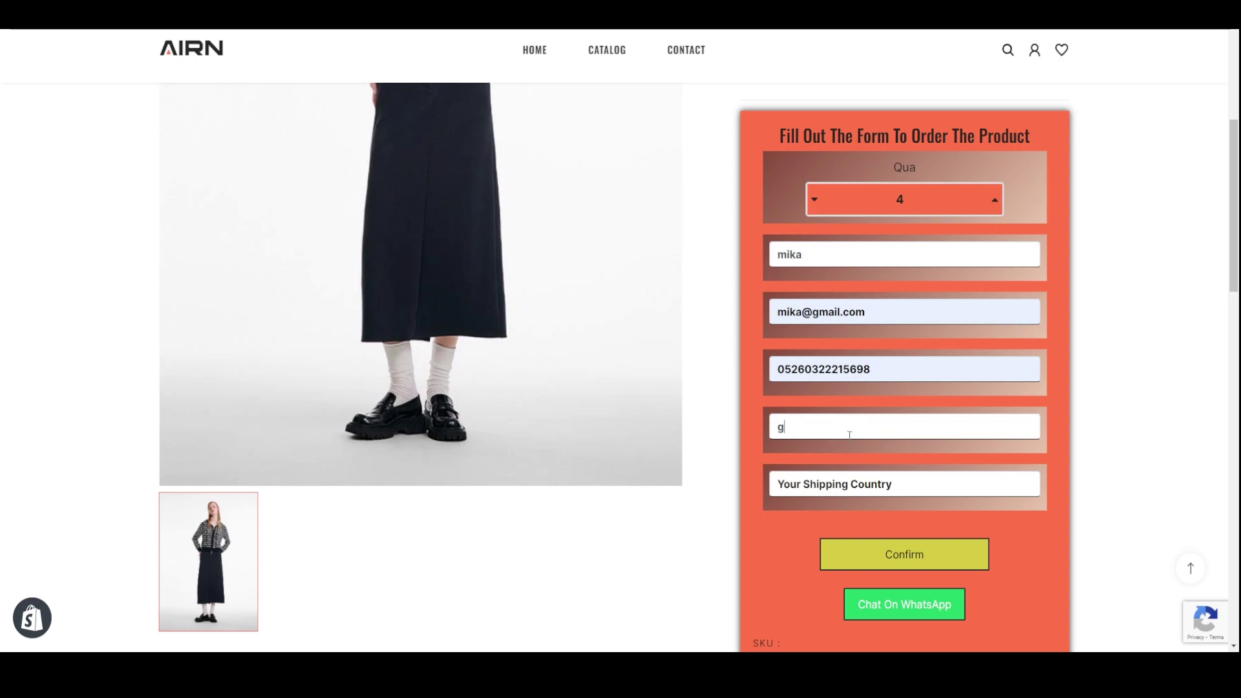
pyautogui.click(844, 433)
pyautogui.write('g')
pyautogui.click(852, 468)
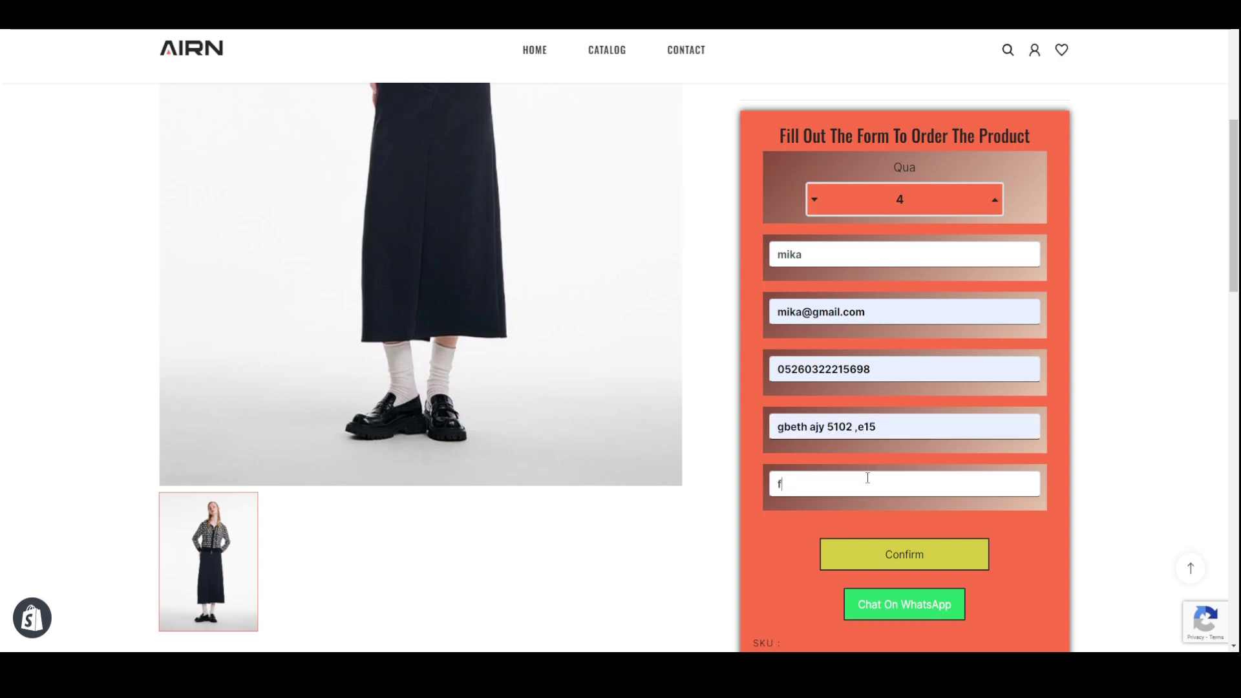
pyautogui.scroll(4, 824, 427)
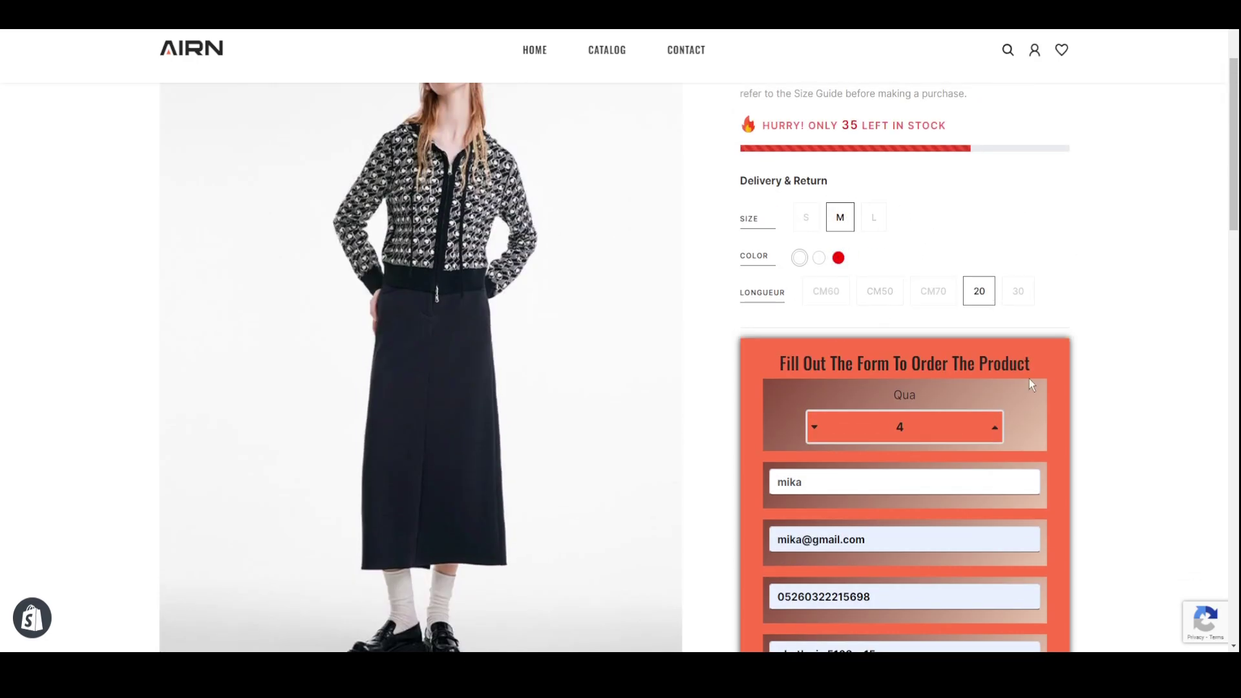
# Confirm the completed order form to place the cardigan order
pyautogui.scroll(-5, 948, 474)
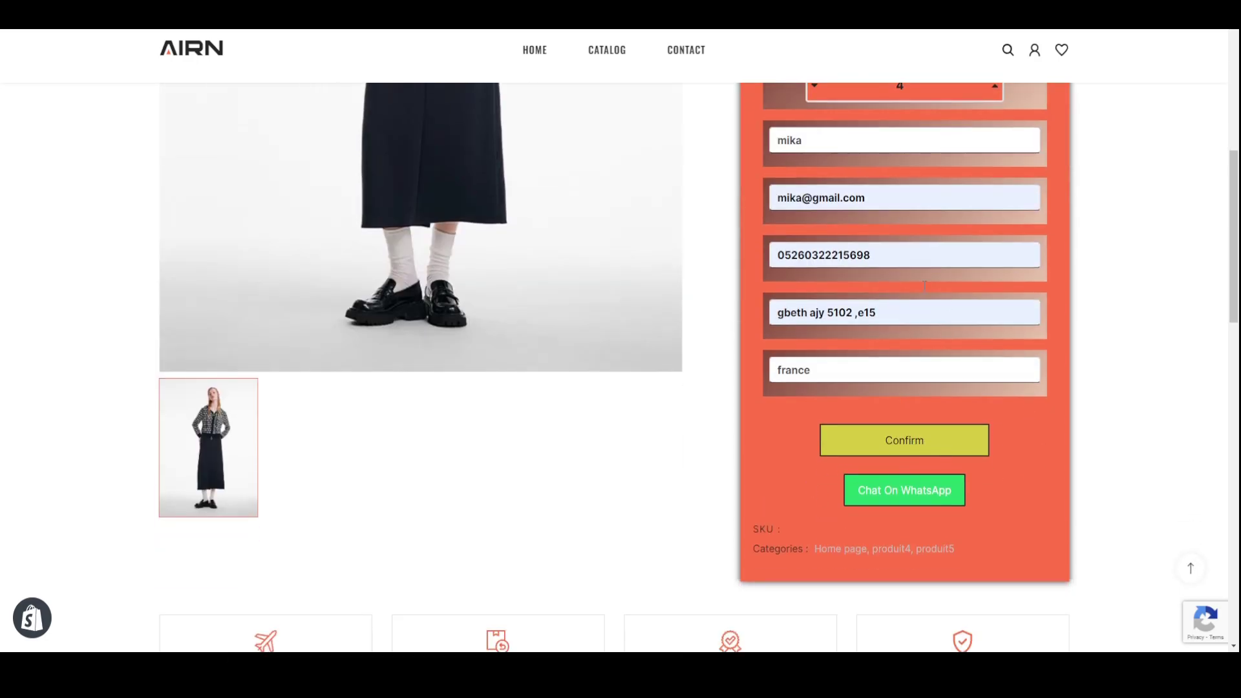
pyautogui.click(866, 440)
pyautogui.click(638, 350)
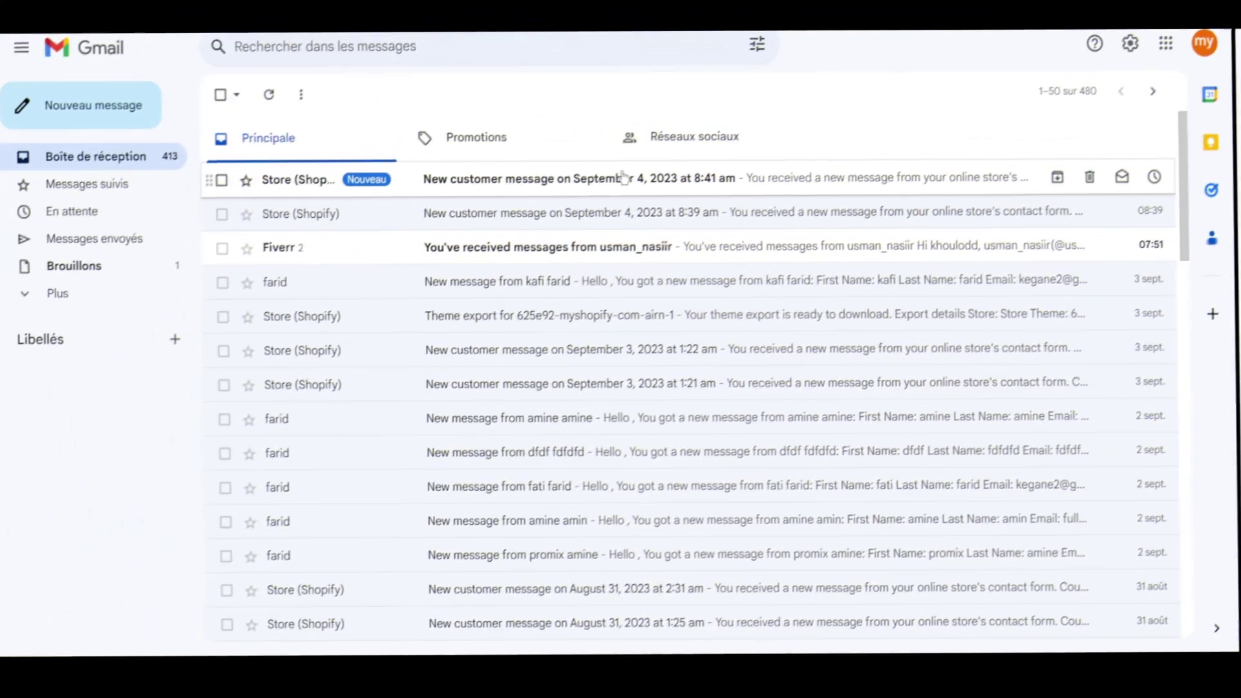
# In Gmail, open the newest customer message from the Shopify store and review its product, SKU, variant options, quantity and customer contact details
pyautogui.click(646, 97)
pyautogui.scroll(-4, 957, 331)
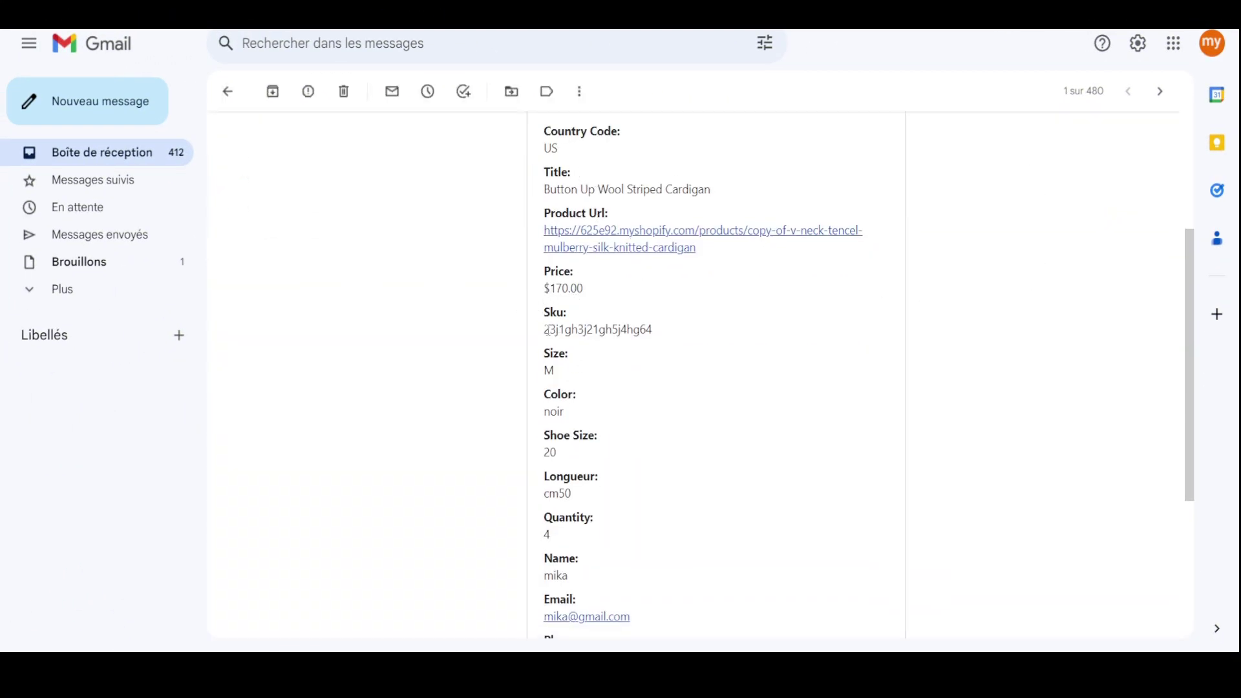
pyautogui.moveTo(548, 331); pyautogui.dragTo(669, 336)
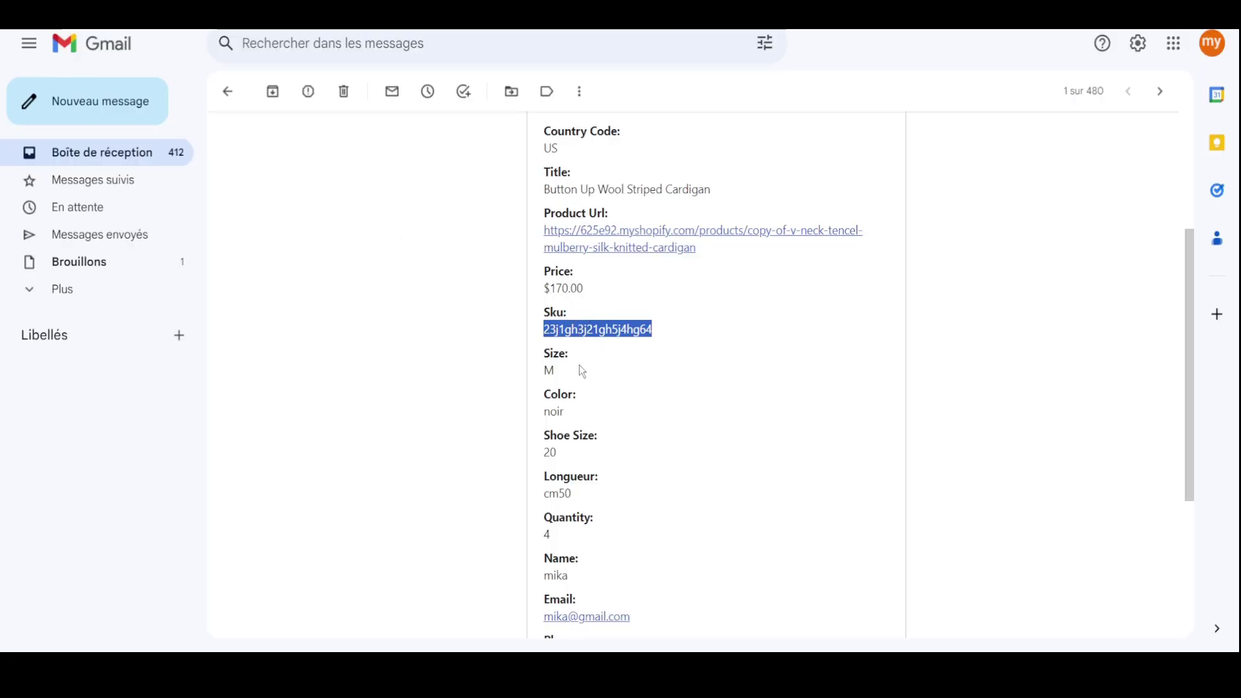
pyautogui.click(574, 375)
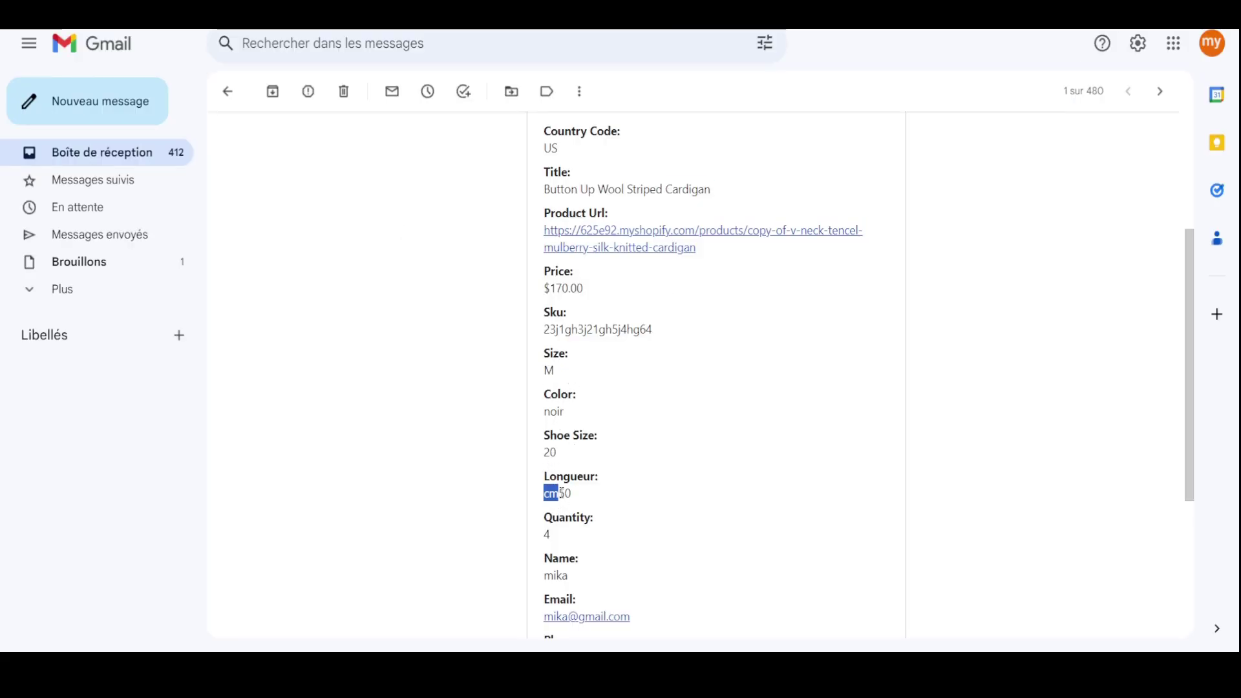
pyautogui.scroll(-2, 587, 399)
pyautogui.scroll(-2, 584, 388)
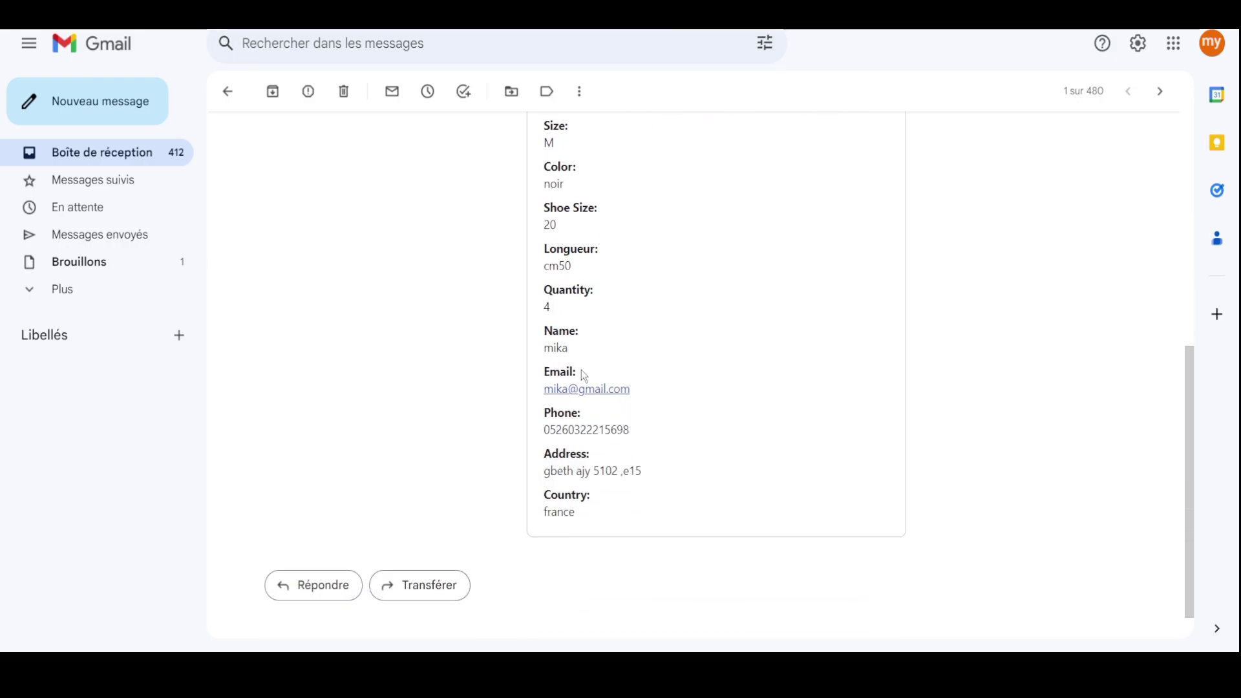
pyautogui.scroll(7, 517, 549)
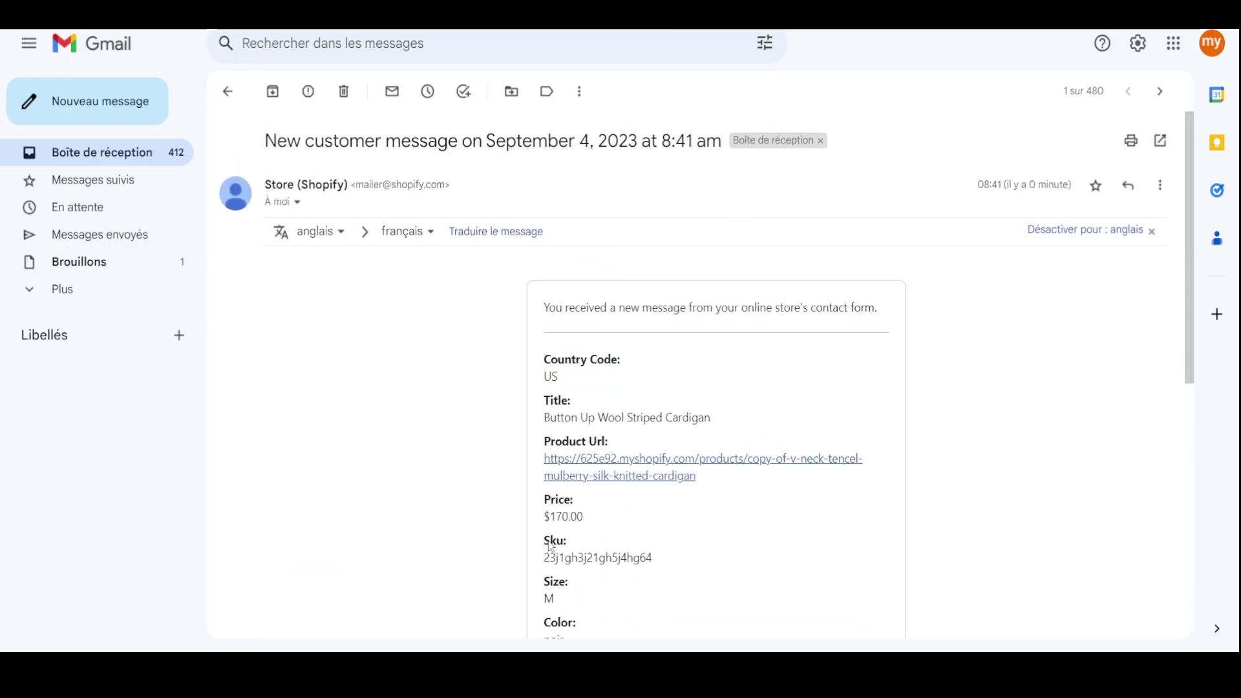